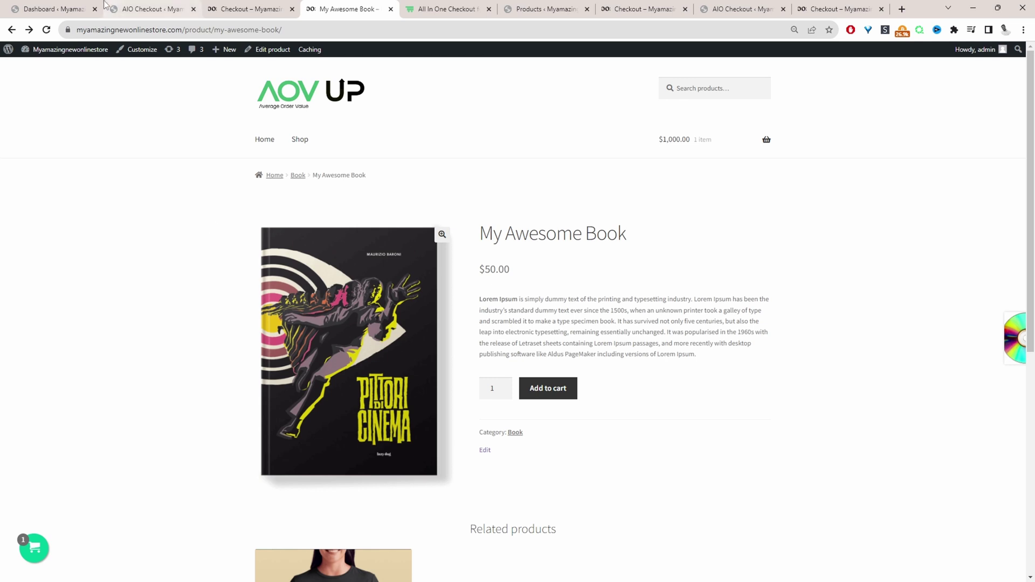
Step: View the checkout for the ACME-only cart, totalling $1,224.00, with no Verification section
left_click(20, 548)
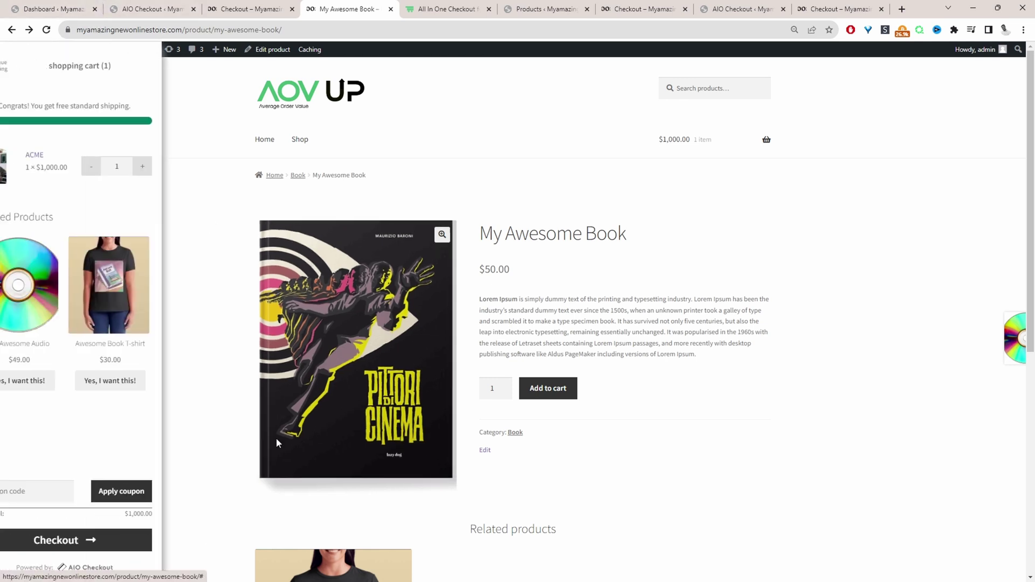
left_click(168, 541)
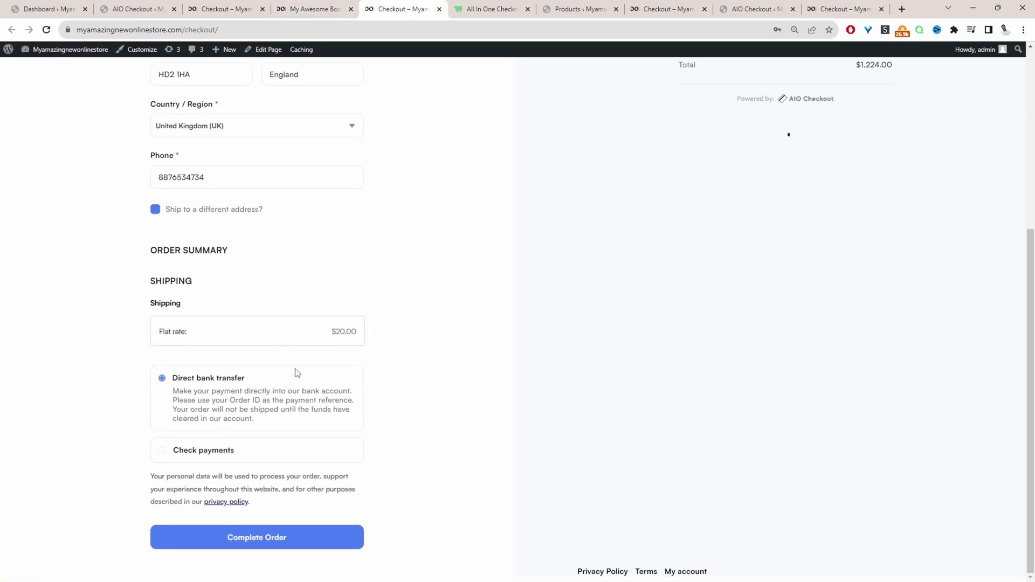
scroll(296, 372, "up", 5)
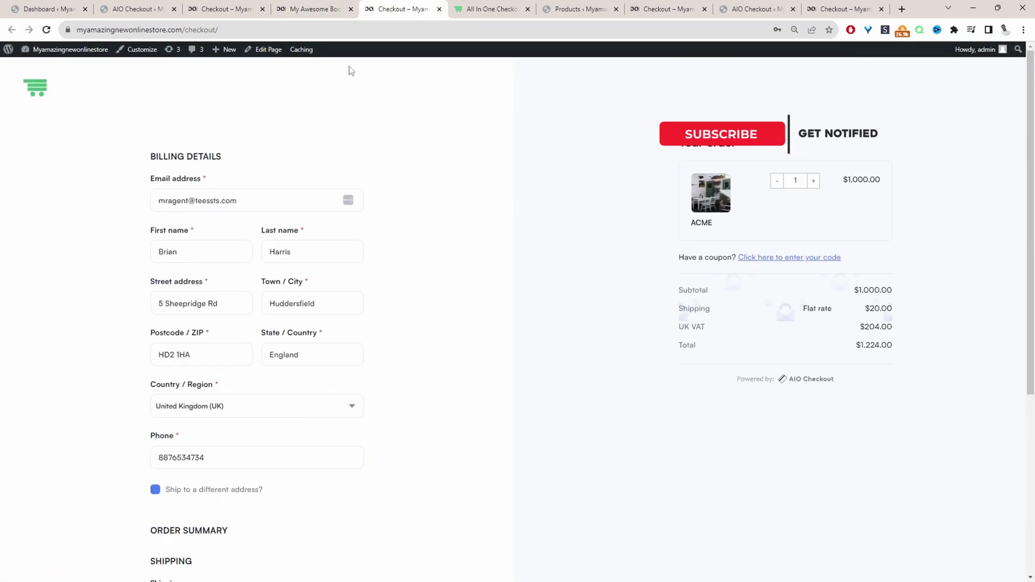
Step: Go to checkout with My Awesome Book and the ACME item in the cart
left_click(316, 11)
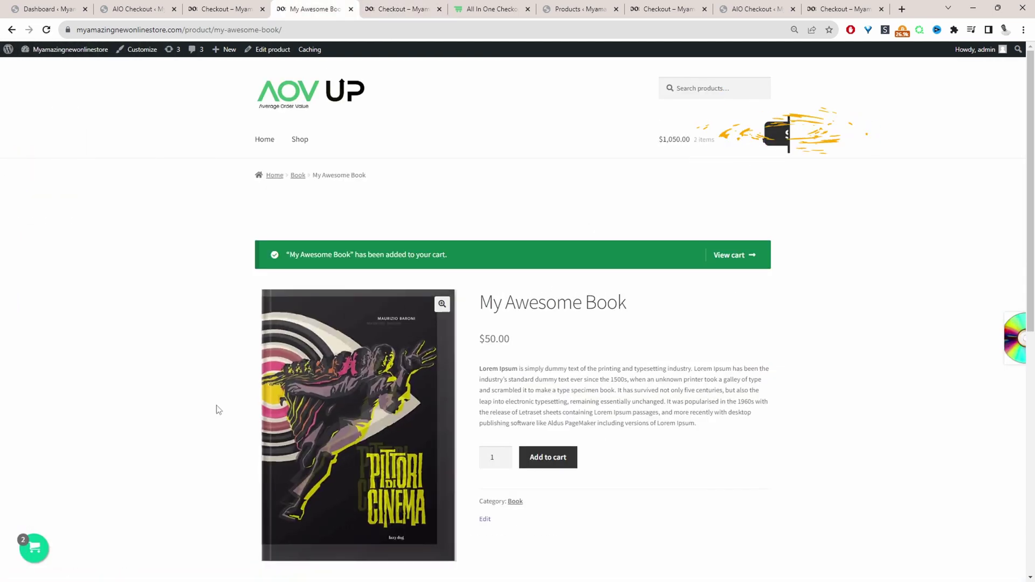
left_click(34, 549)
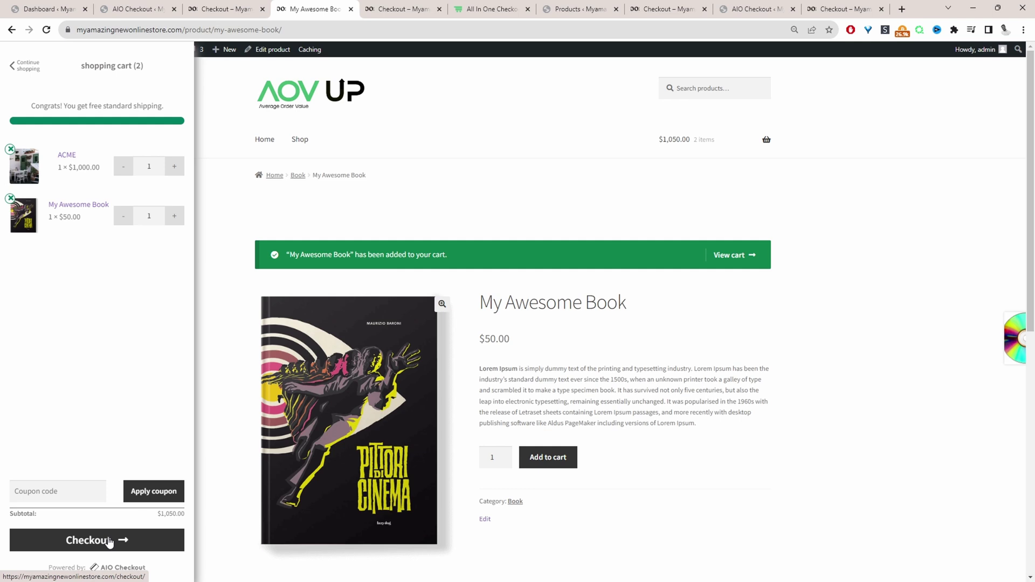
left_click(109, 541)
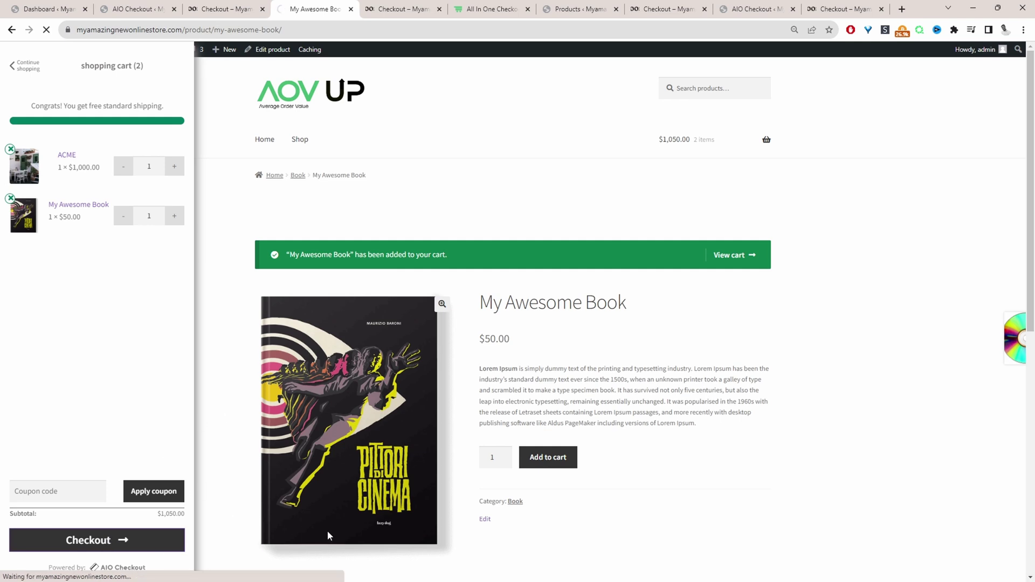
Step: Point out the Verification section and Phone field, then choose Other for How did you find us
scroll(286, 426, "down", 6)
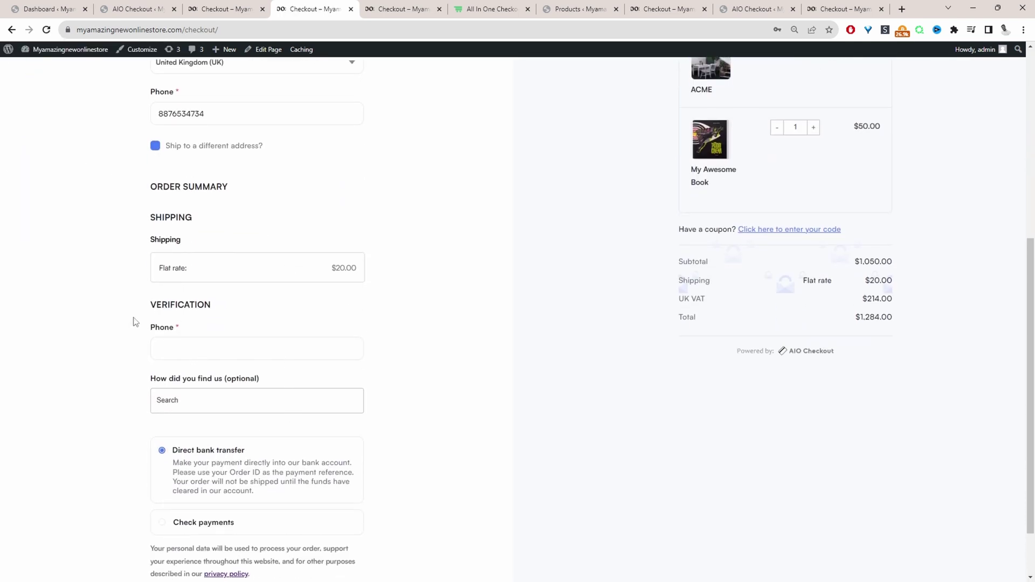
left_click_drag(152, 311, 248, 303)
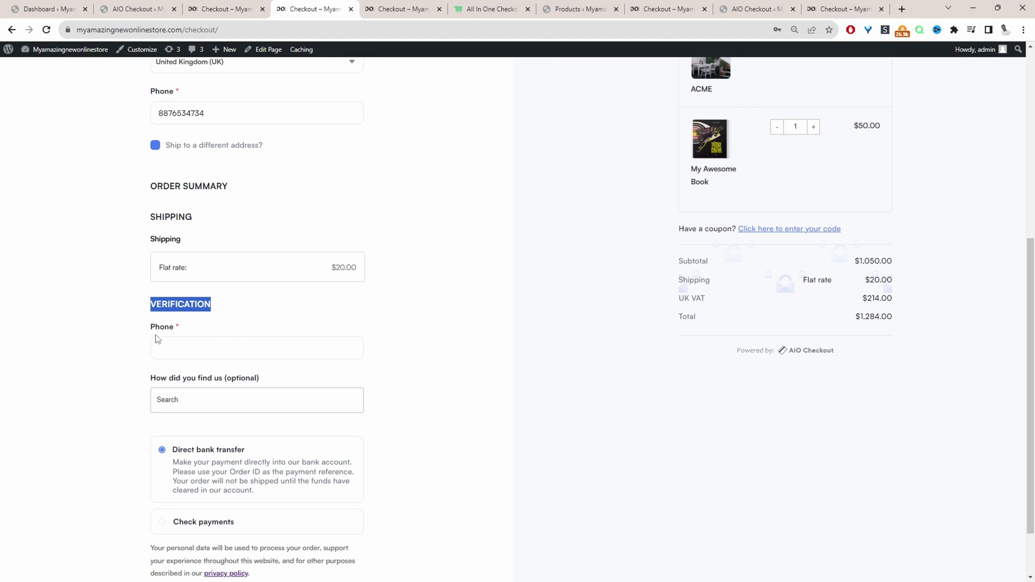
left_click_drag(152, 335, 180, 326)
left_click(216, 404)
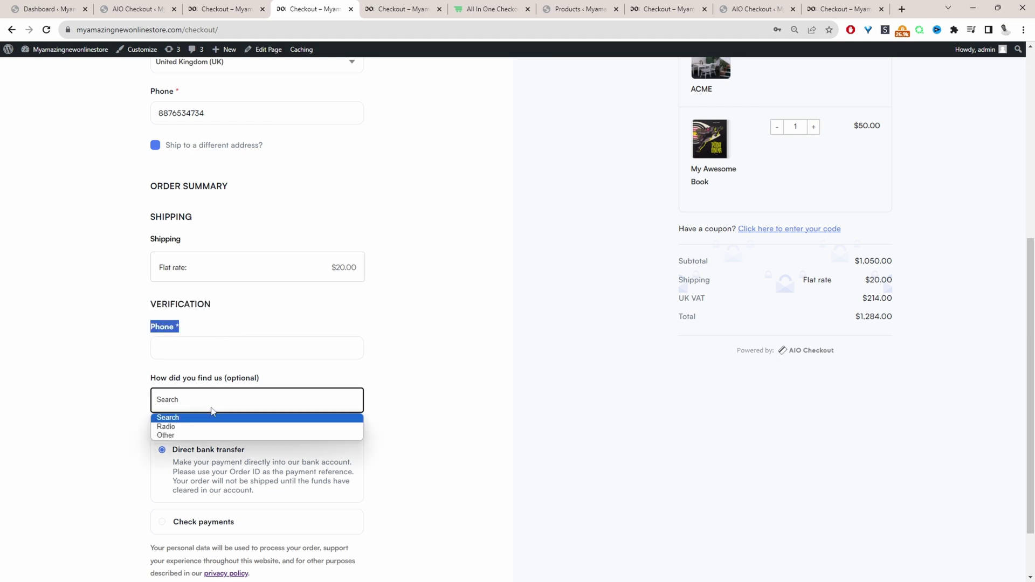
left_click(207, 436)
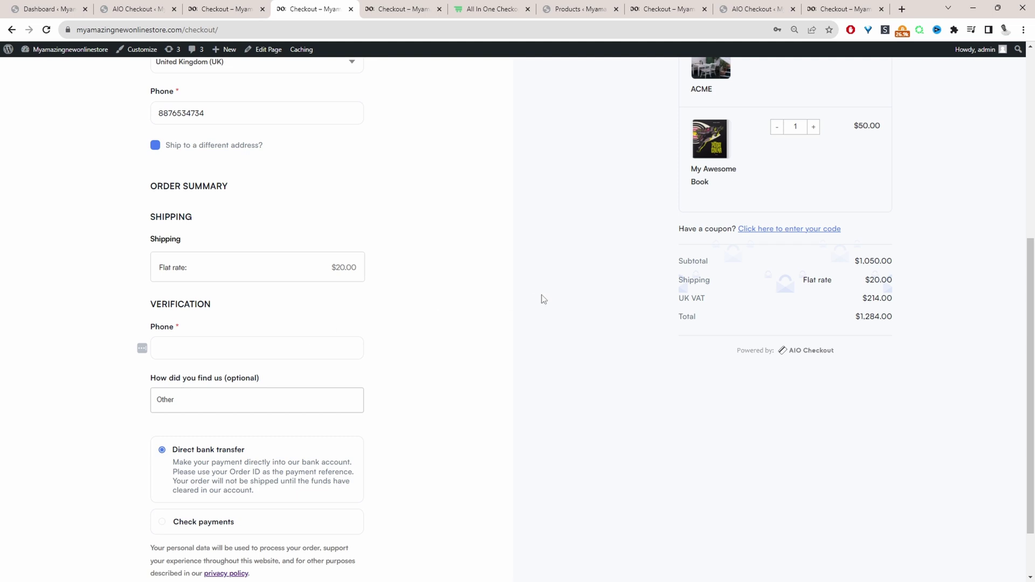
Step: From the WordPress admin Dashboard, open Woosuite's Addons page in a new tab
left_click(485, 9)
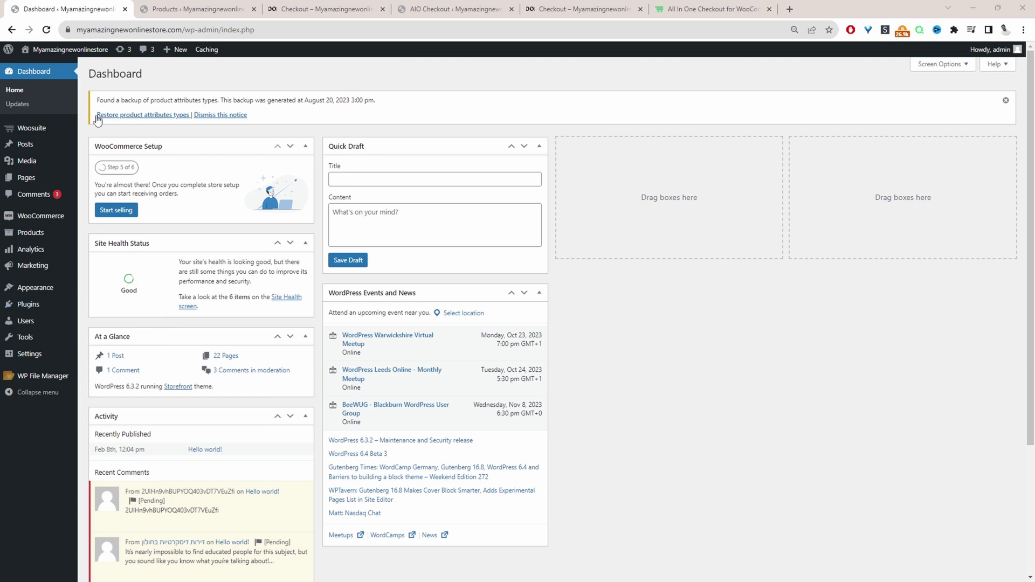
mouse_move(43, 138)
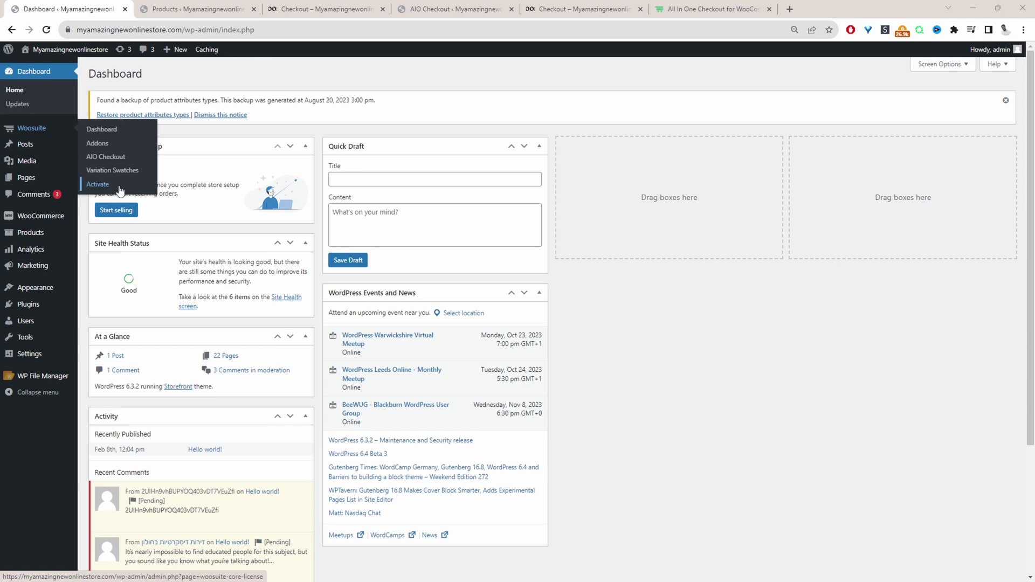
middle_click(115, 143)
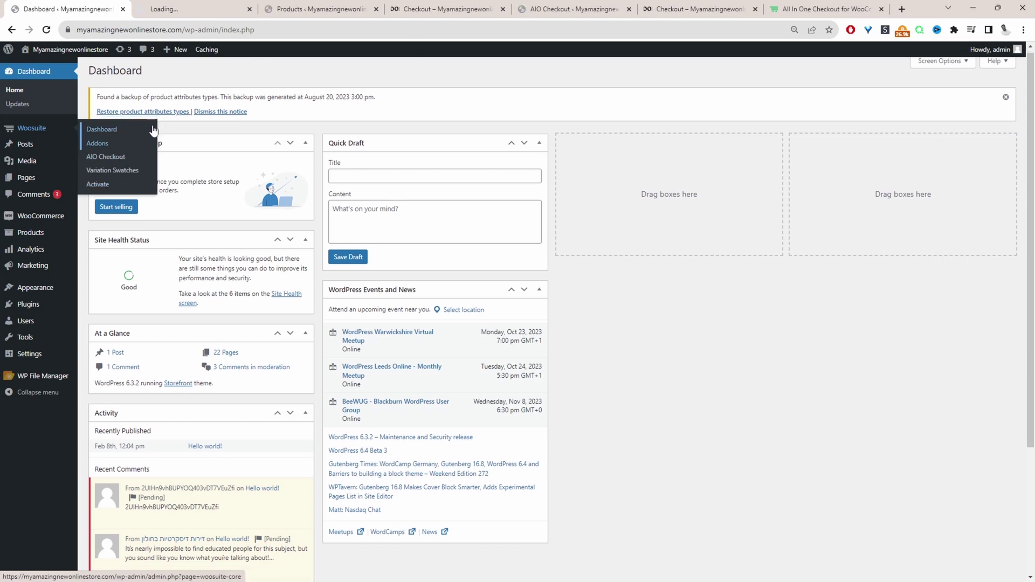
Step: Confirm All in One Checkout and All in One Checkout Pro are both enabled in Woosuite Addons
left_click(209, 8)
scroll(406, 361, "down", 10)
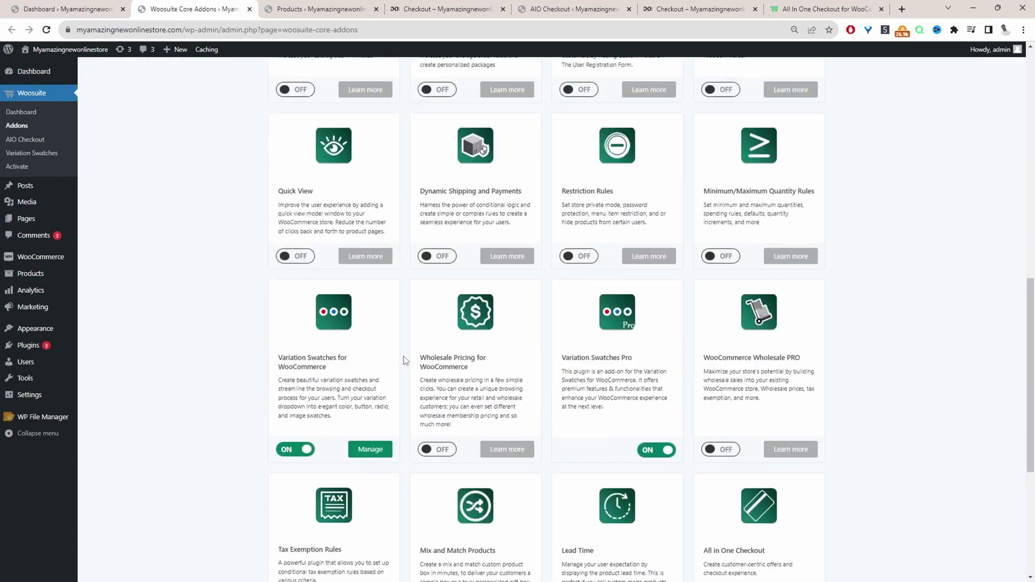
scroll(406, 361, "down", 5)
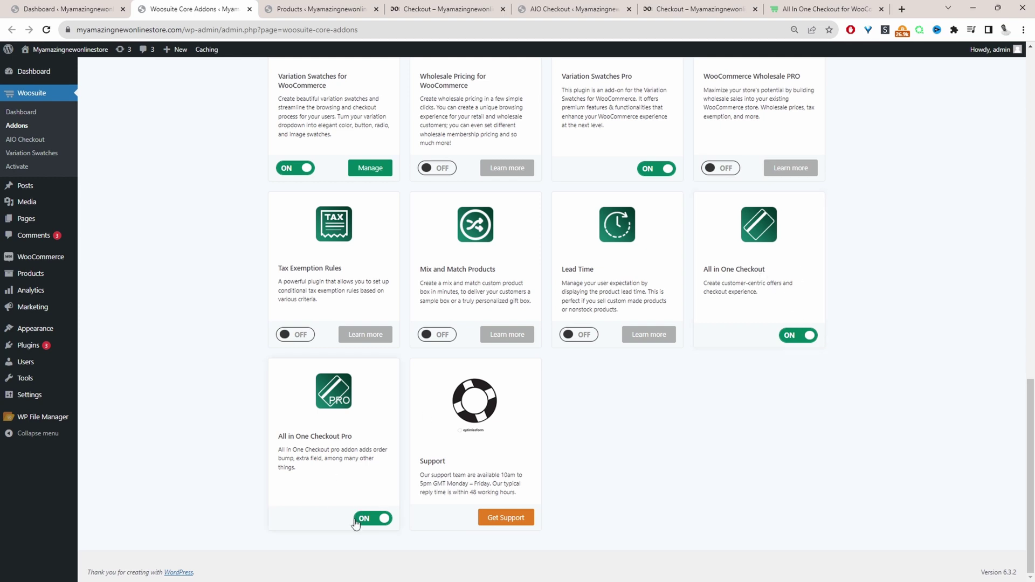
scroll(356, 523, "up", 1)
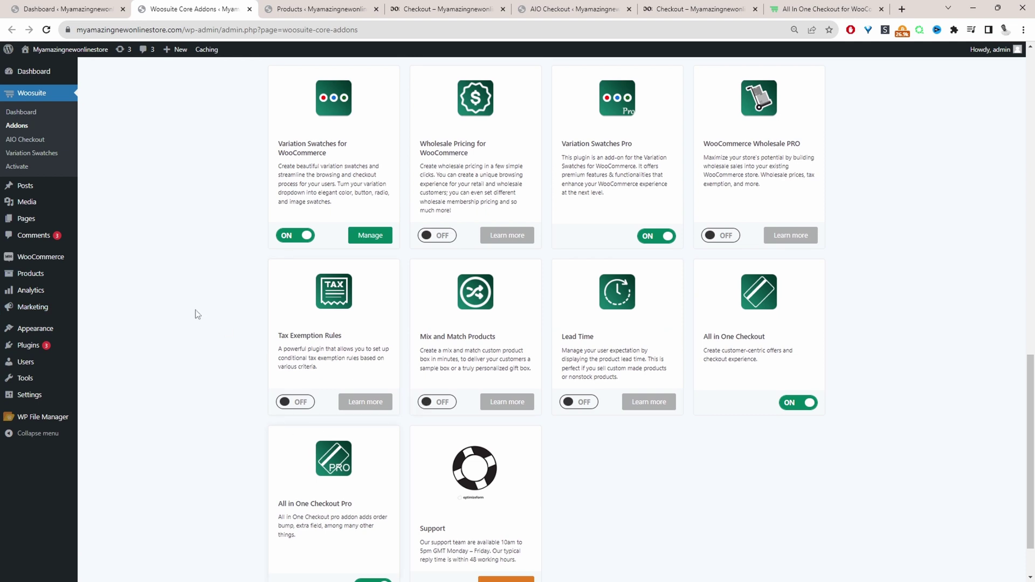
Step: Create a new checkout in AIO Checkout and review its default Billing and Shipping fields
left_click(40, 141)
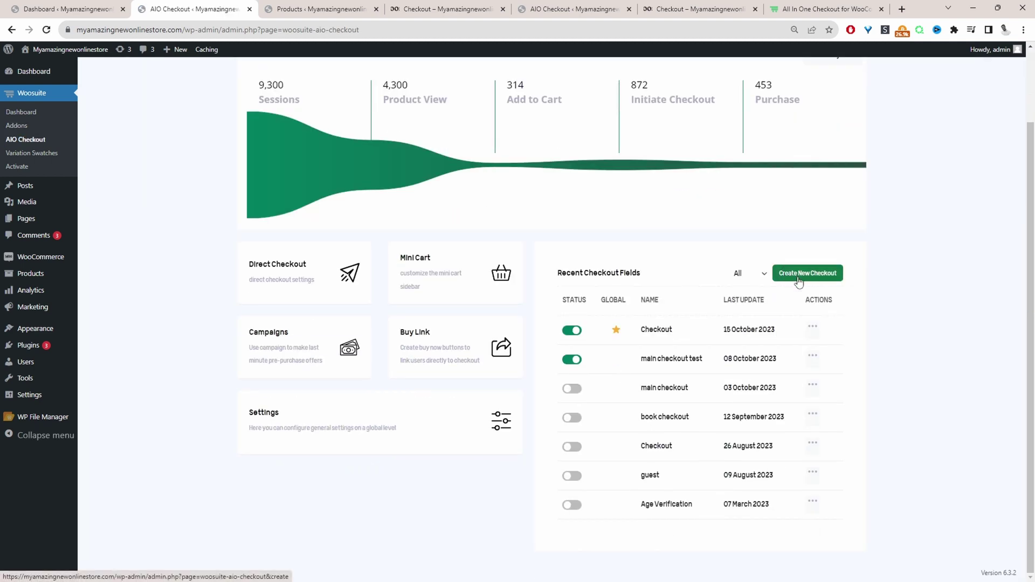
left_click(798, 280)
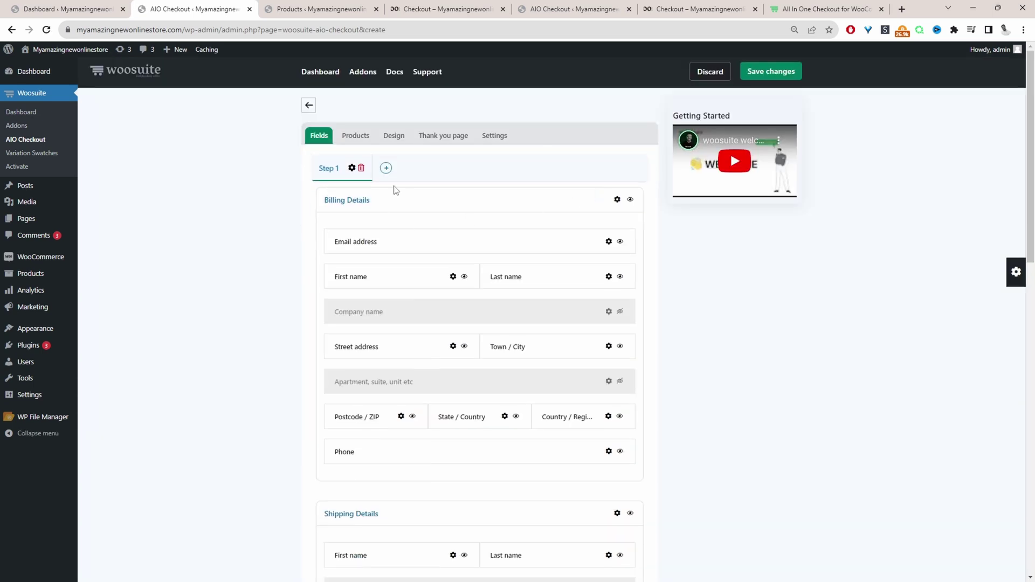
scroll(379, 225, "down", 8)
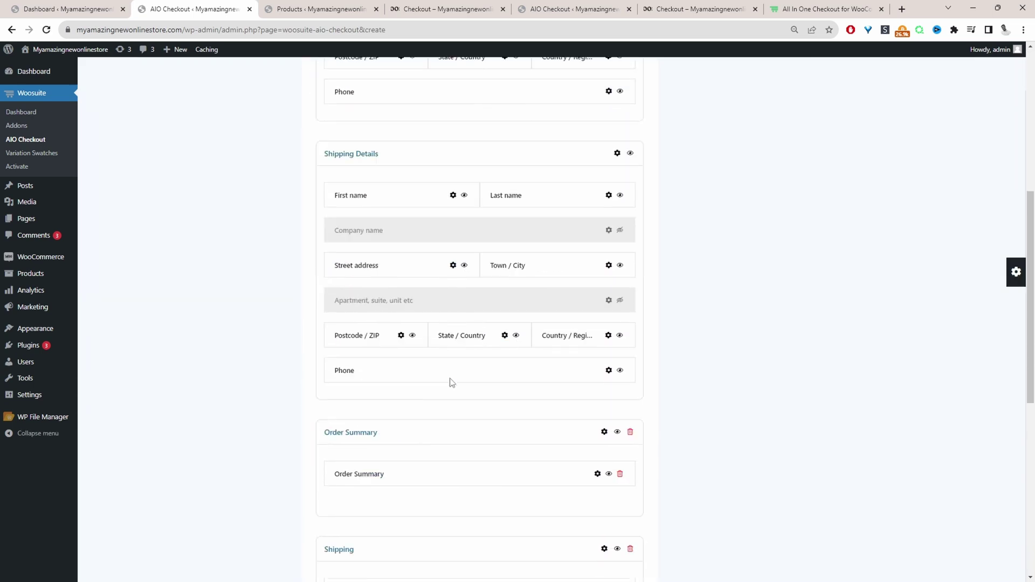
scroll(324, 439, "up", 8)
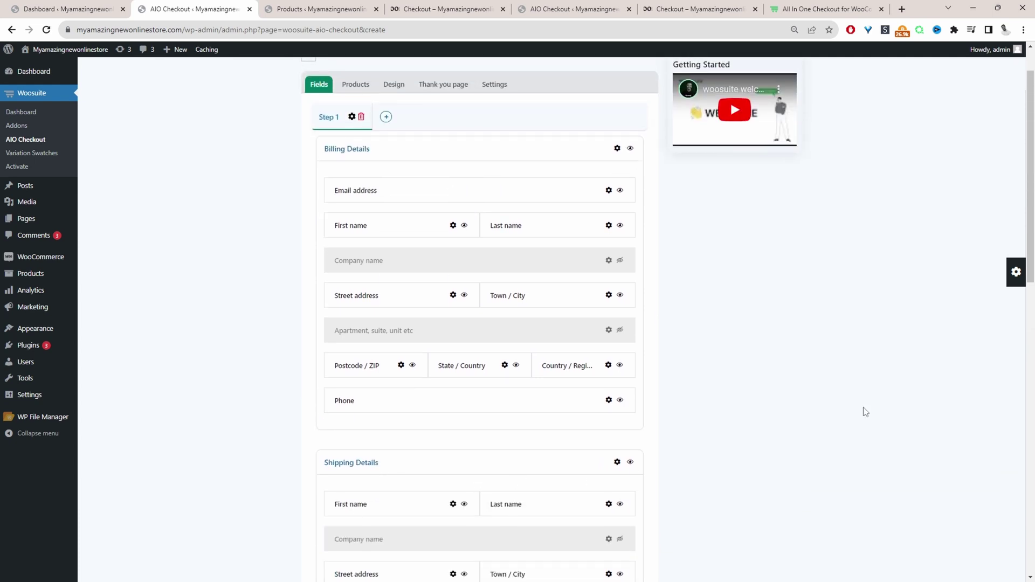
Step: Add a Number field below Email address in Billing Details and expand its Display on options
left_click(1016, 272)
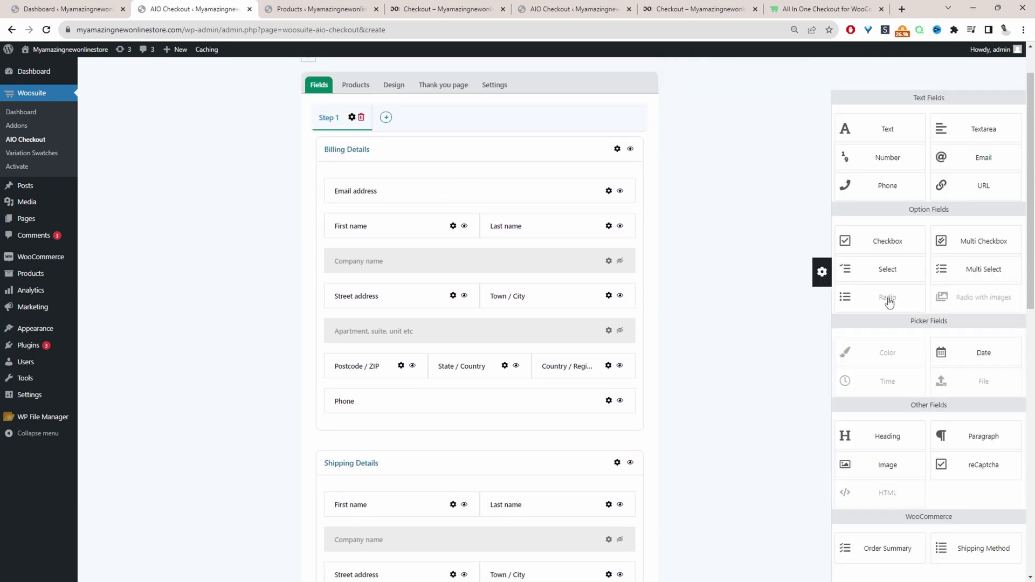
left_click_drag(899, 160, 509, 221)
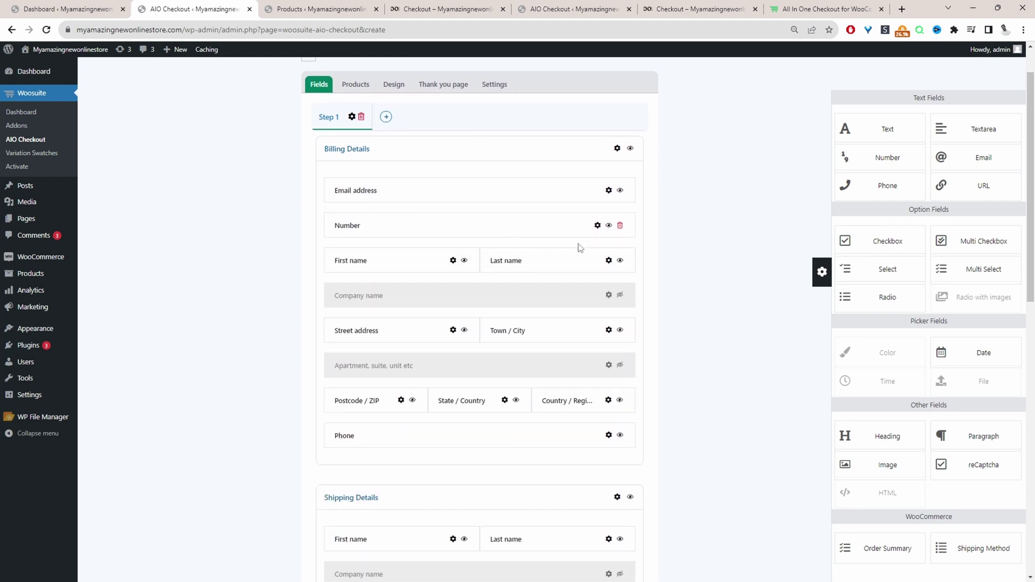
left_click(597, 224)
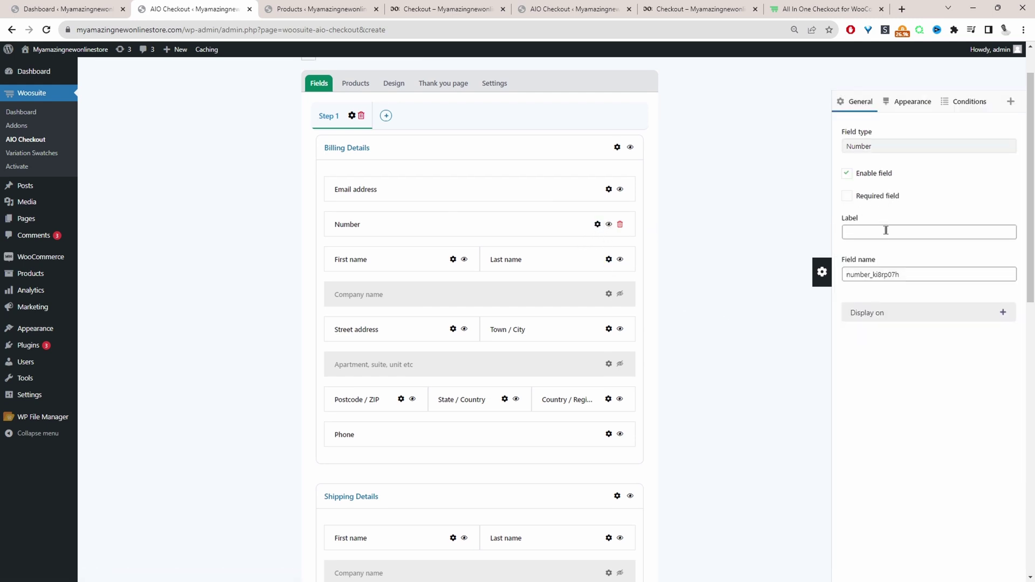
left_click(896, 312)
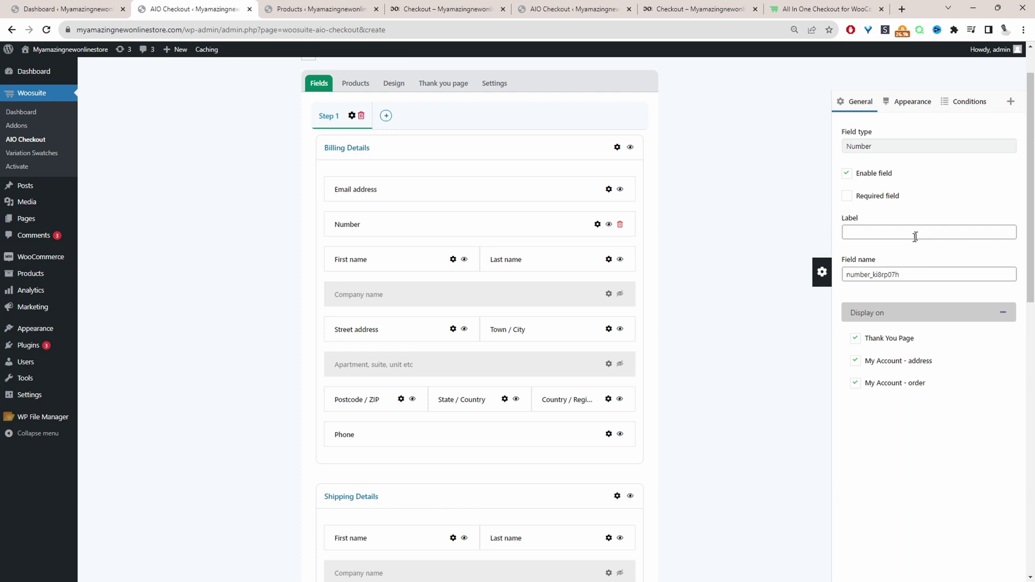
Step: Set the Number field's size to half width
left_click(916, 104)
left_click(885, 156)
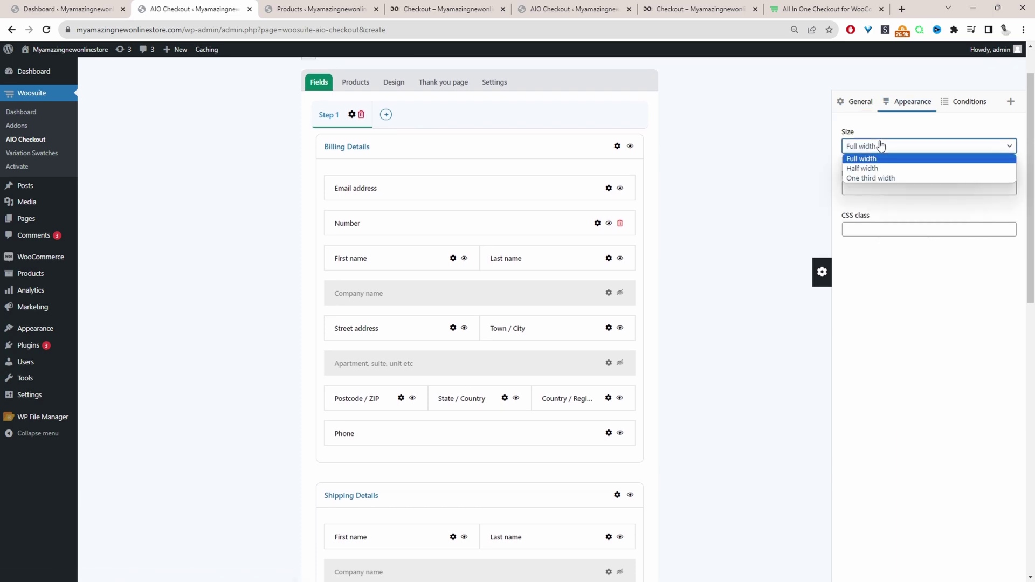
left_click(877, 170)
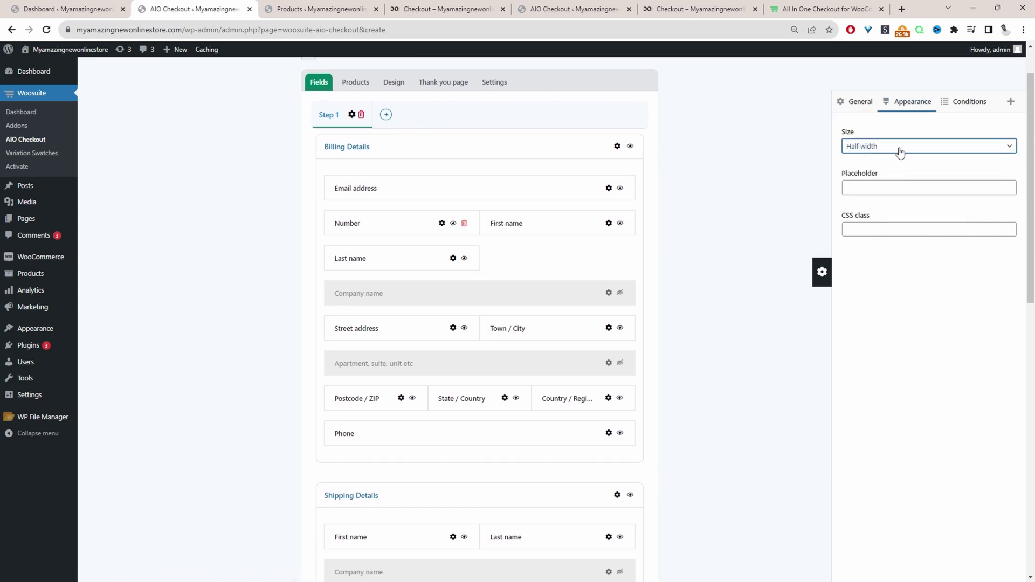
Step: Enable conditional logic on the field with a Show rule and one 'Products is' condition
left_click(951, 105)
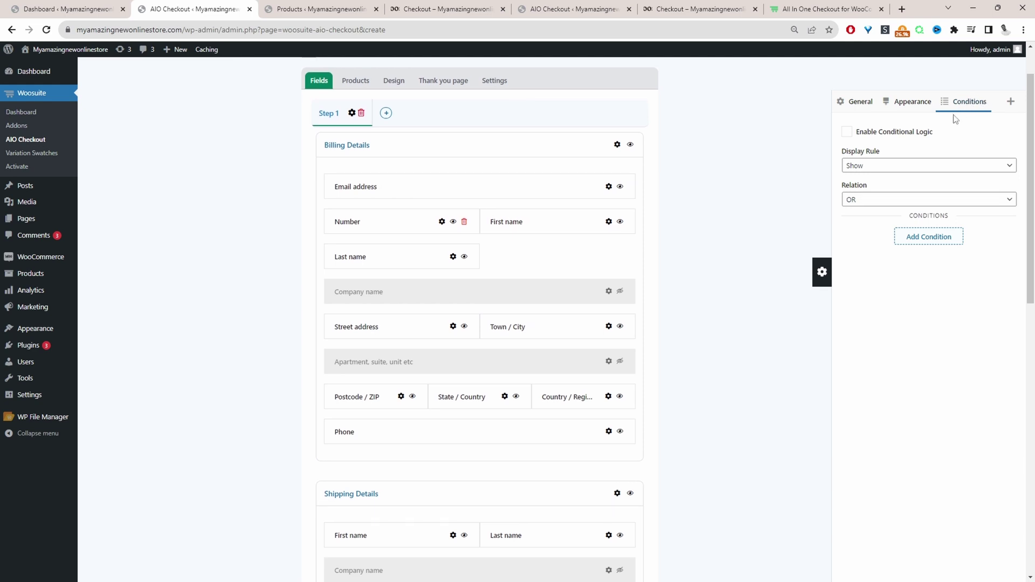
left_click(847, 132)
left_click(891, 169)
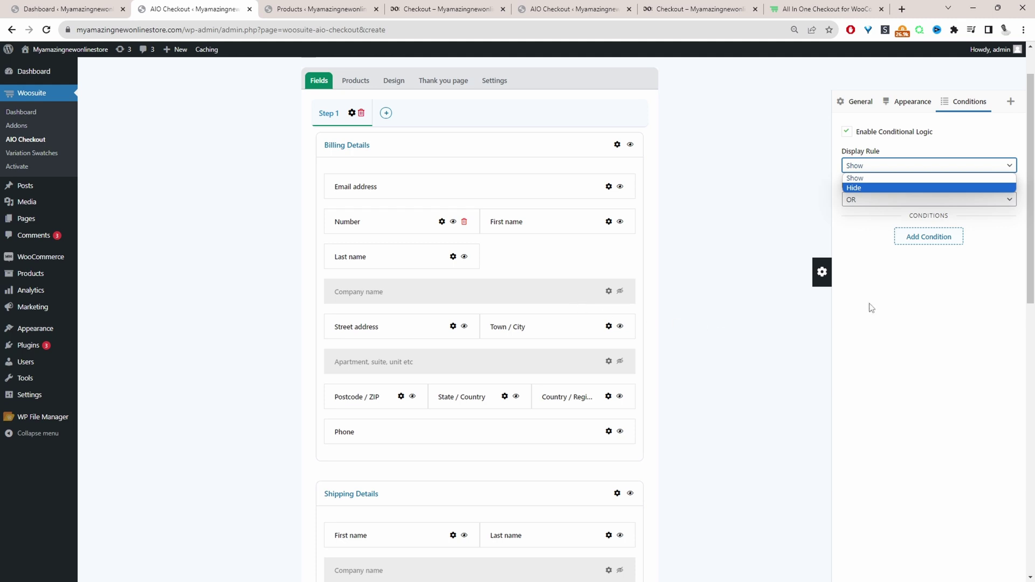
left_click(863, 180)
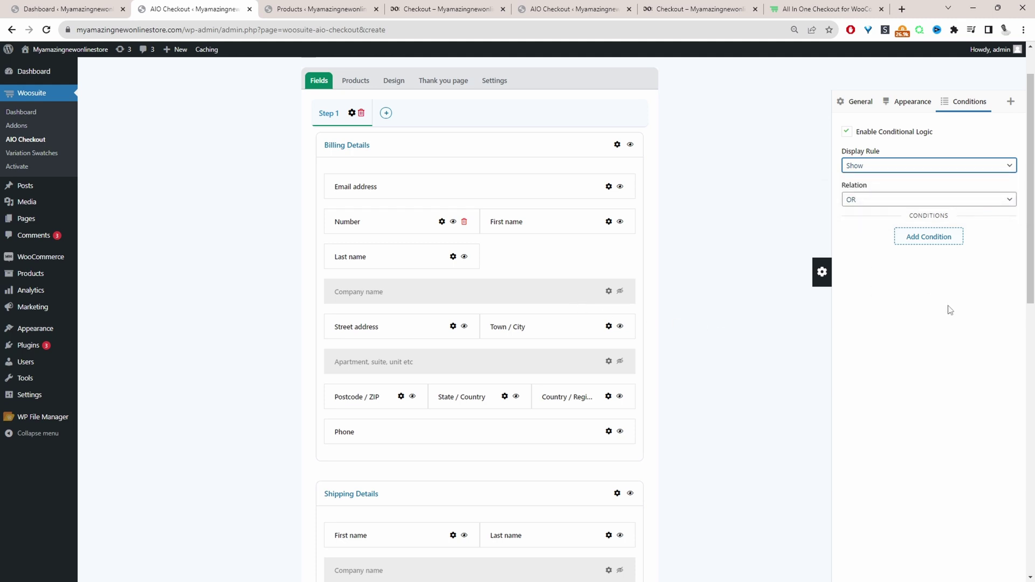
left_click(916, 237)
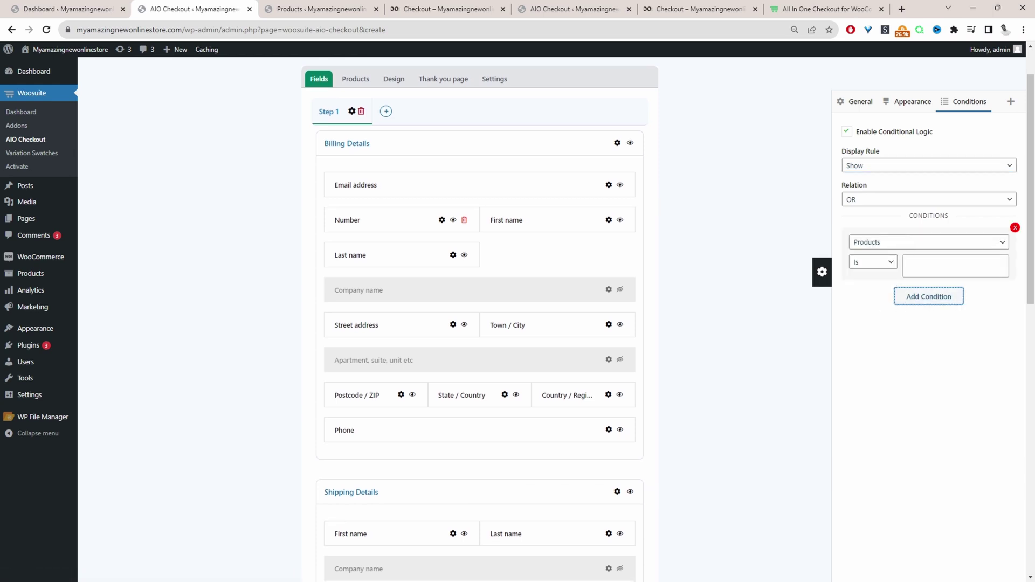
left_click(900, 248)
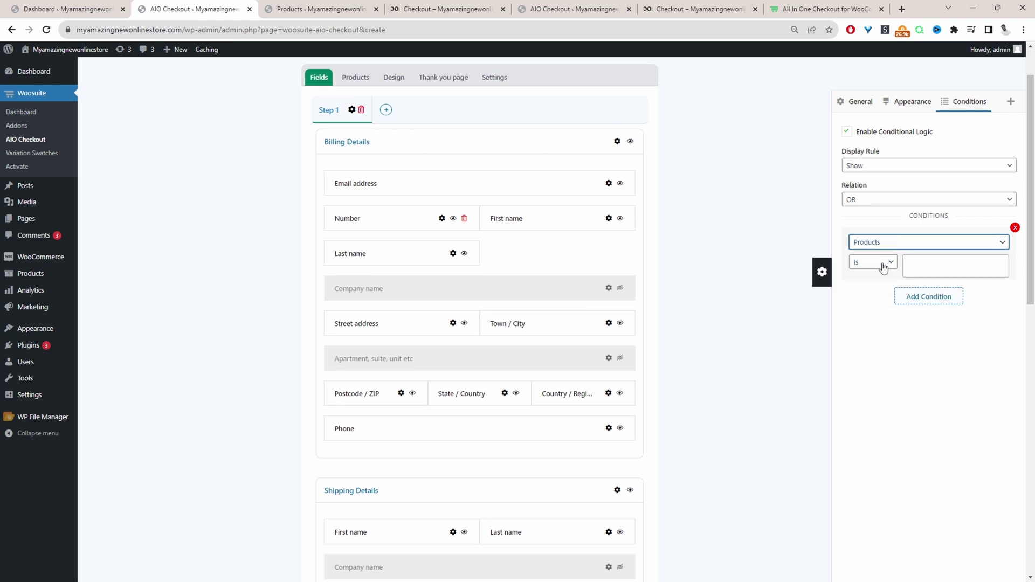
left_click(884, 264)
left_click(879, 285)
left_click(905, 243)
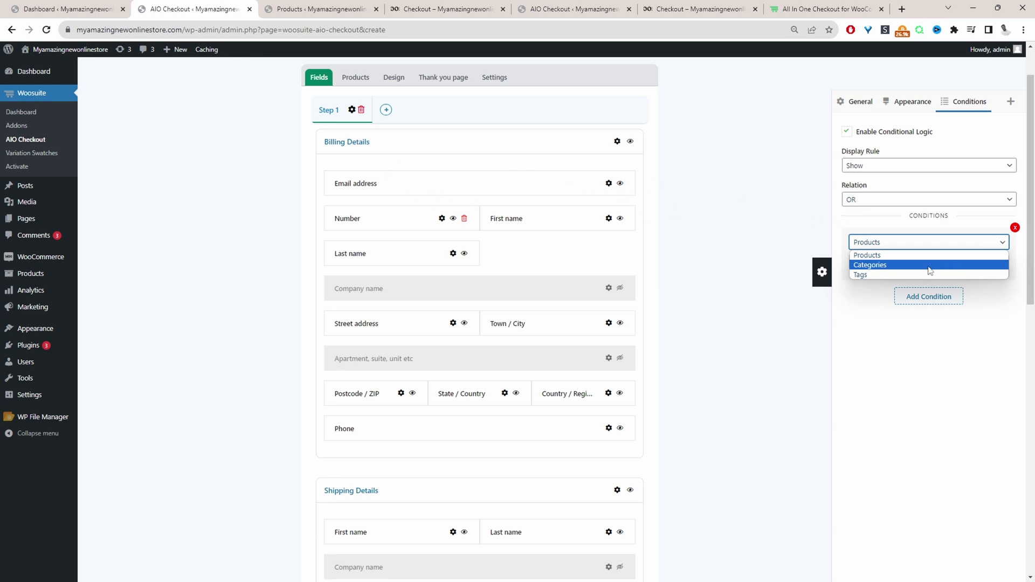
left_click(602, 186)
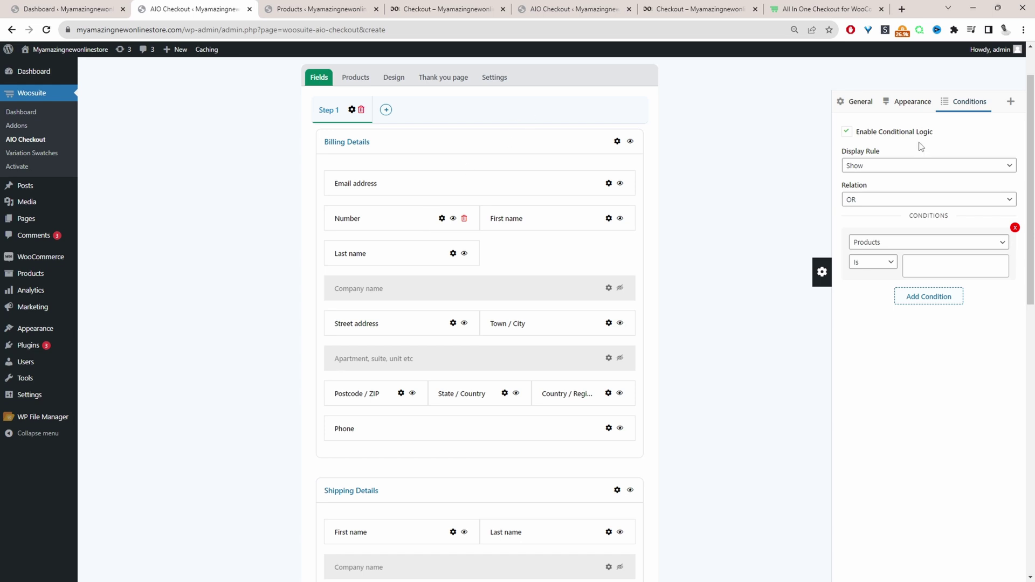
Step: Delete the Number field from Billing Details
left_click(1009, 103)
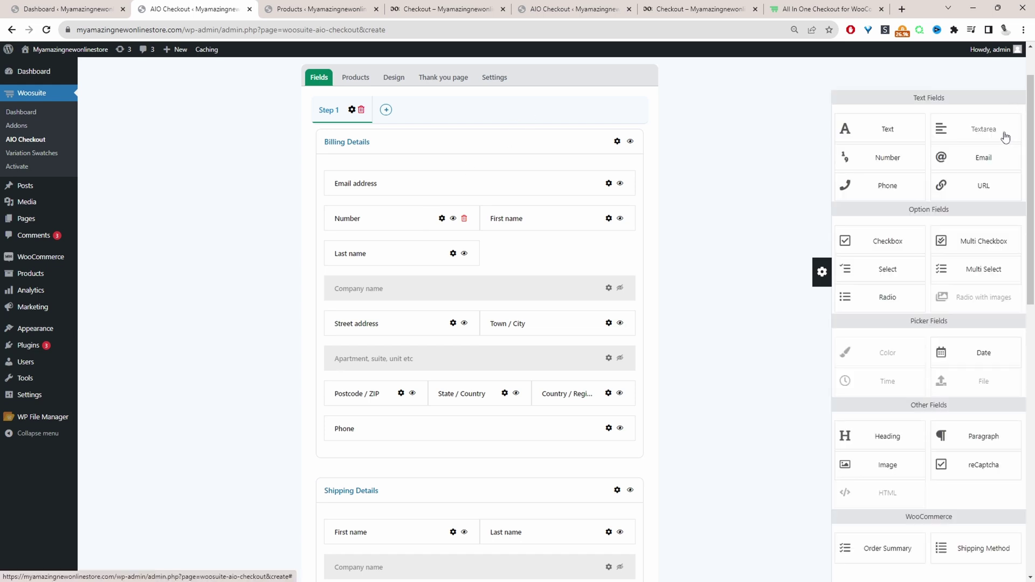
left_click(821, 271)
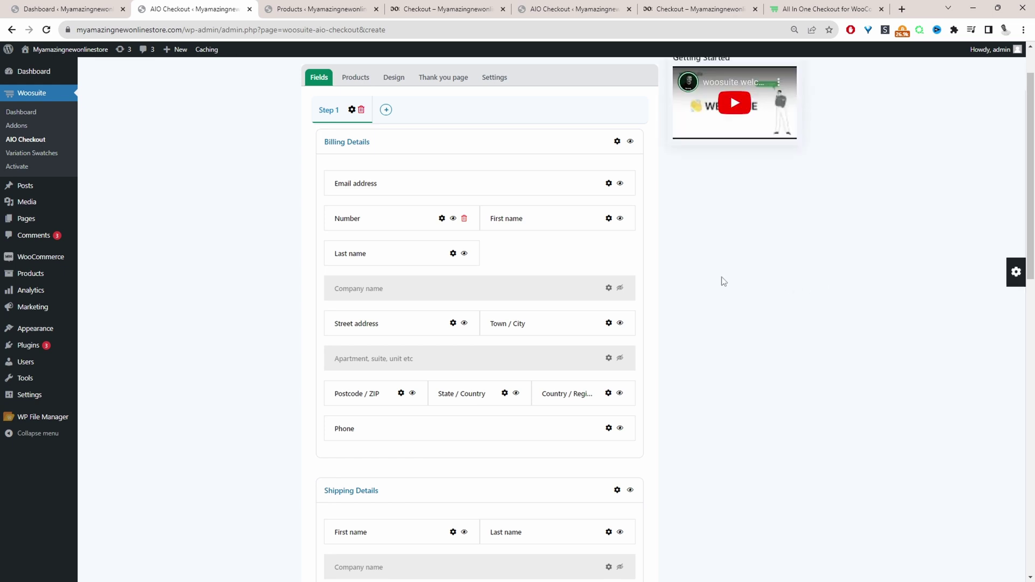
left_click(464, 220)
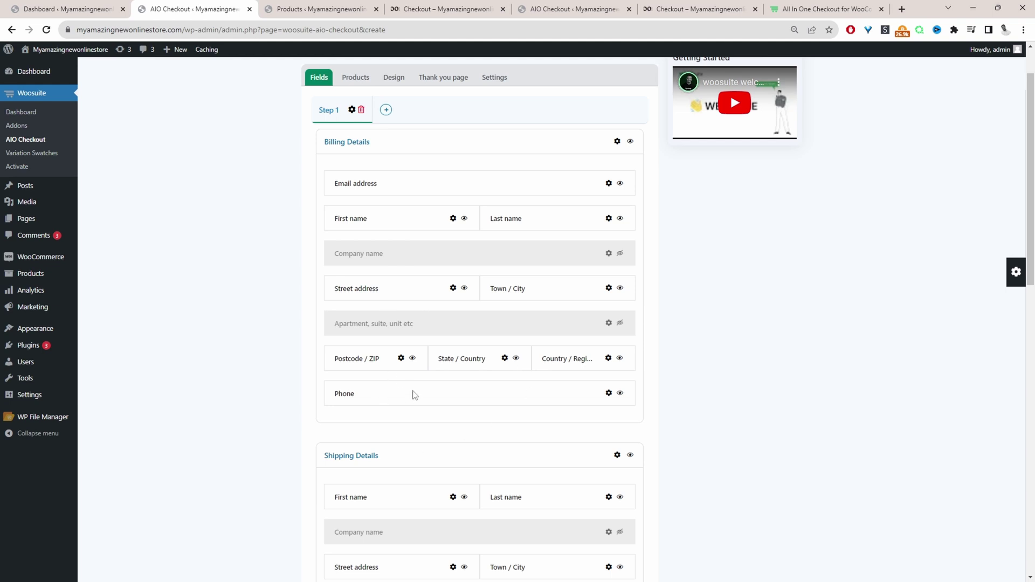
Step: Add an empty New Section between Shipping and Payment
scroll(417, 415, "down", 3)
scroll(420, 426, "down", 8)
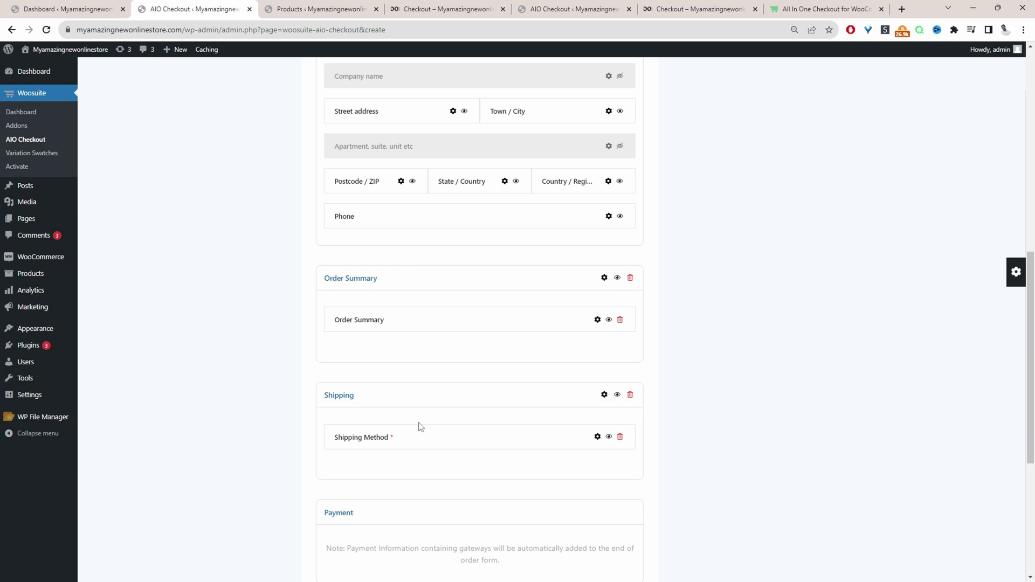
left_click(480, 431)
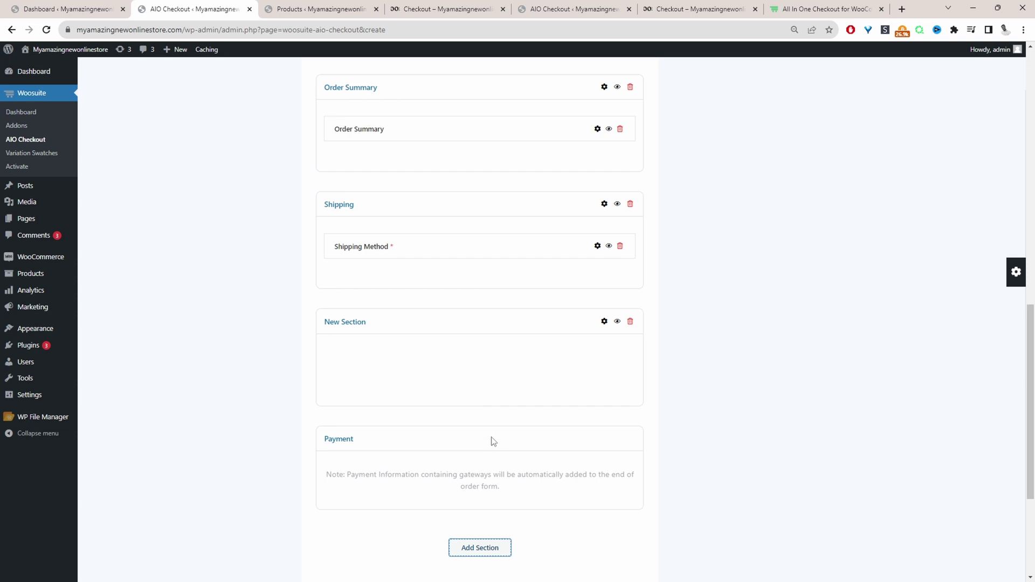
Step: Rename the new section to 'Verification'
left_click(604, 322)
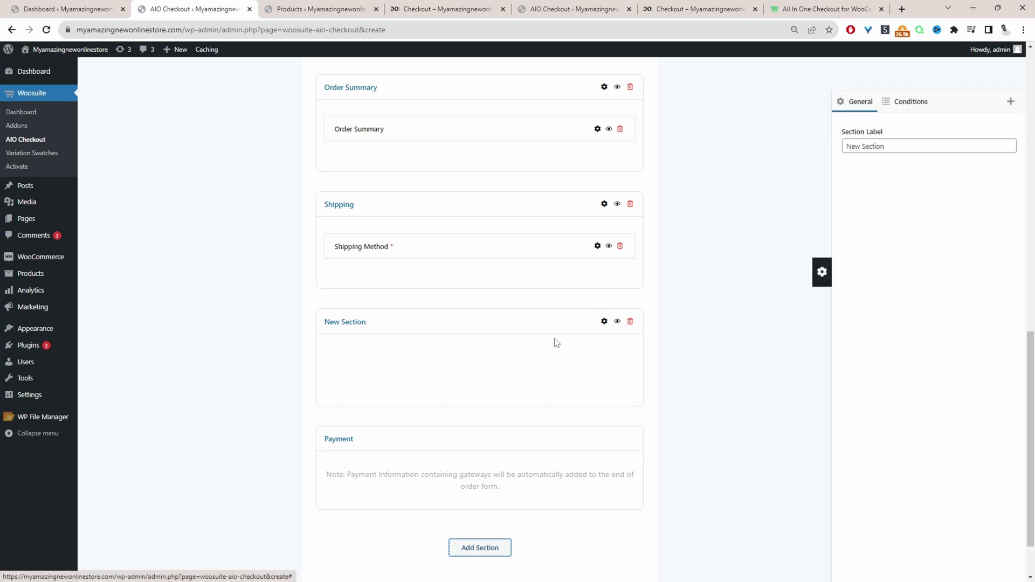
left_click(889, 146)
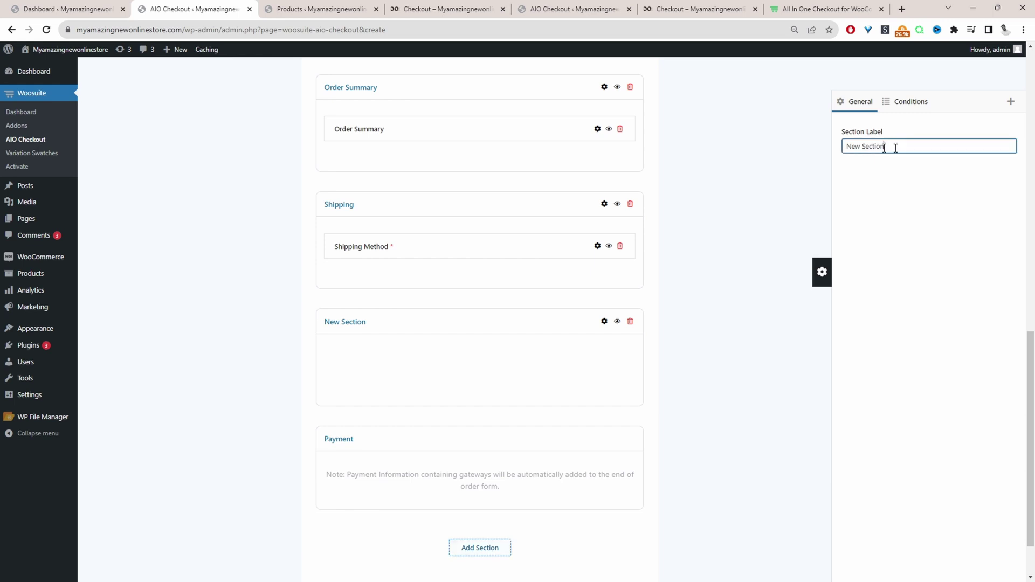
key("ctrl+a")
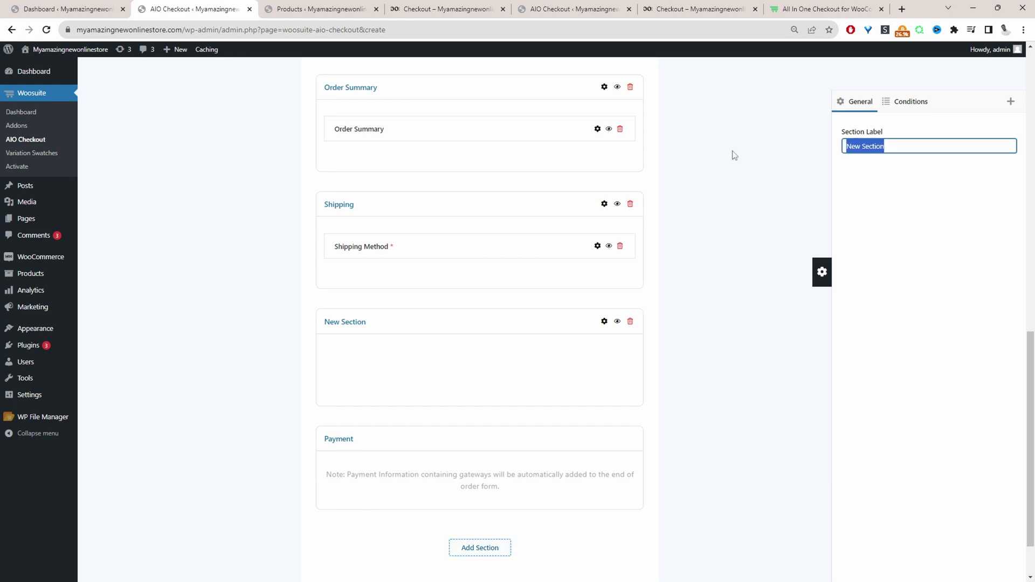
type("Verification")
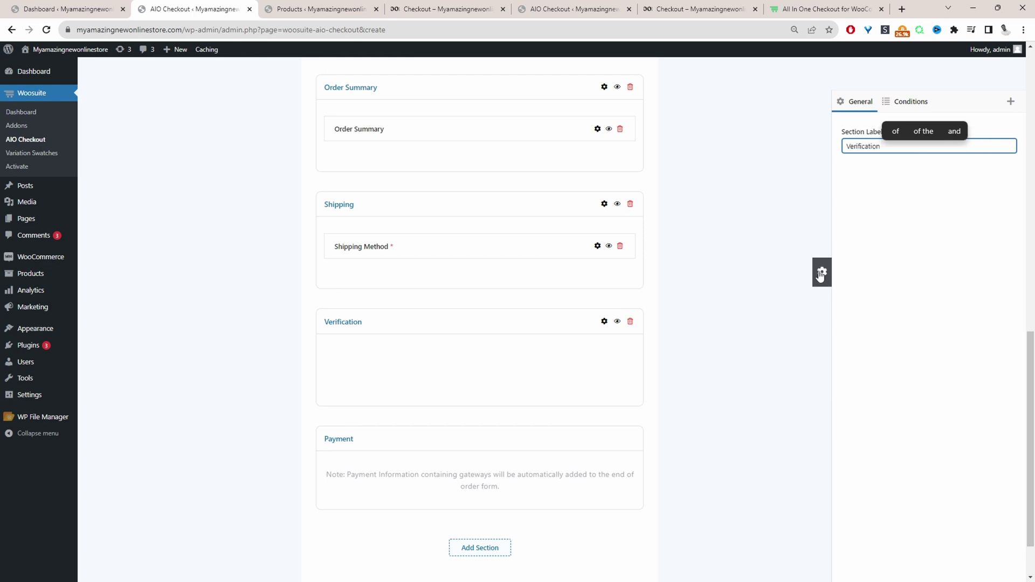
Step: Enable the section's conditional logic with a 'Categories is Book' condition
left_click(902, 102)
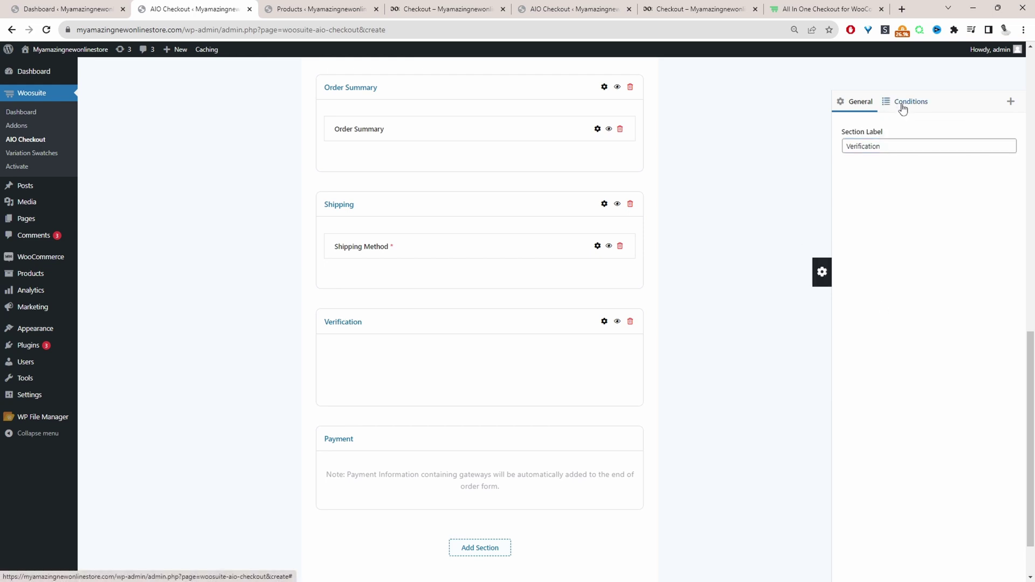
left_click(892, 134)
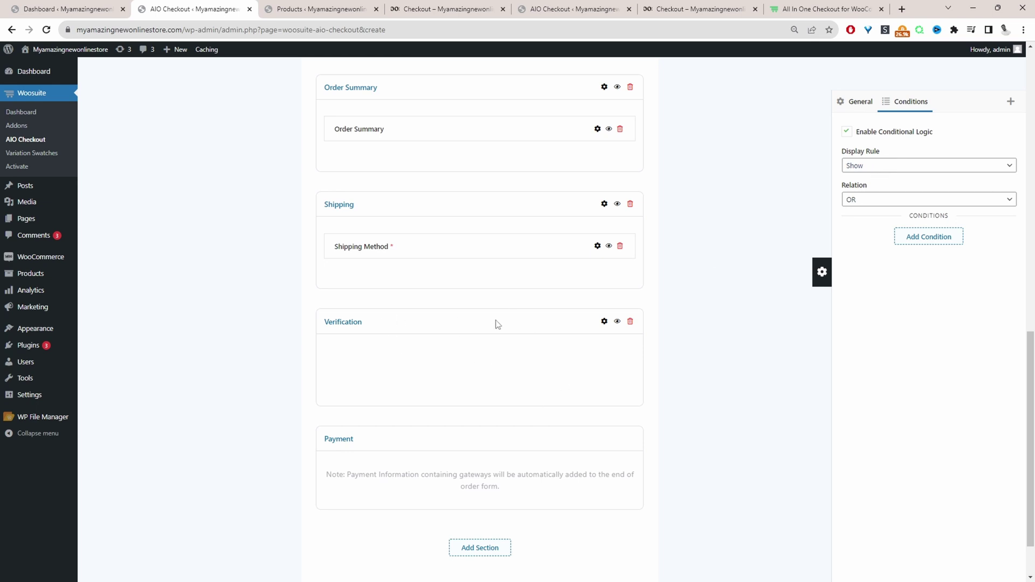
left_click(906, 238)
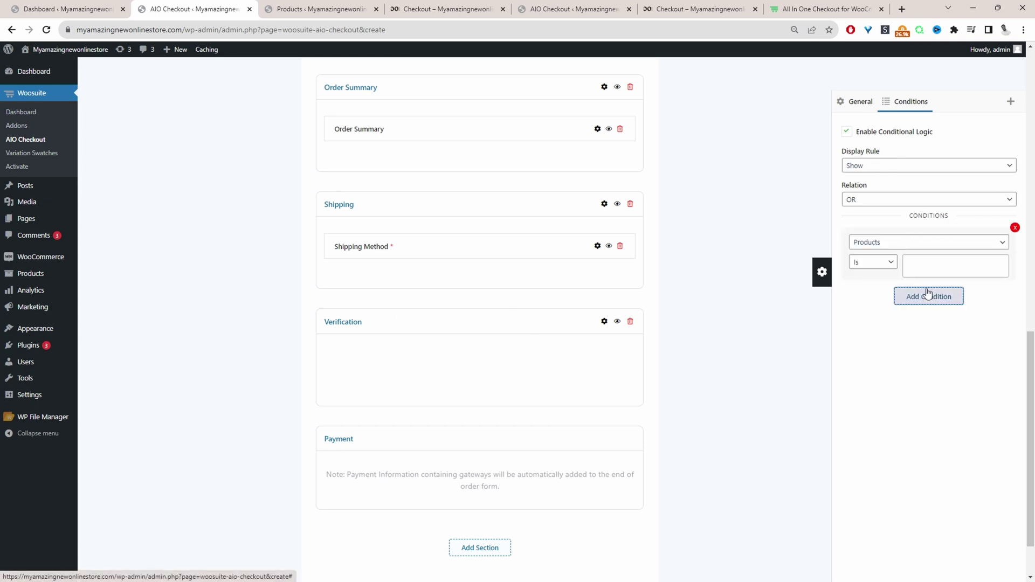
left_click(908, 242)
left_click(906, 264)
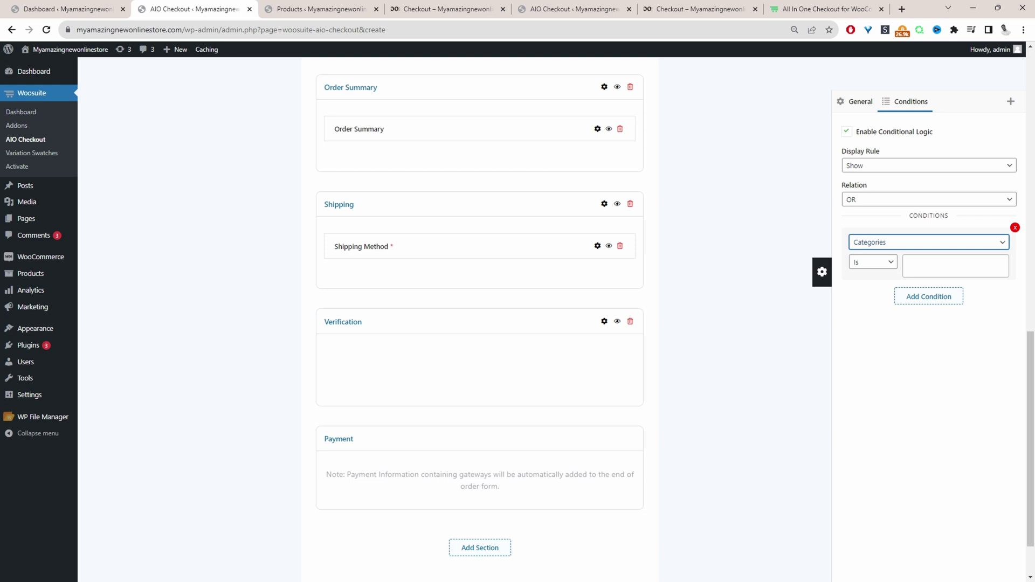
left_click(950, 267)
type("boo")
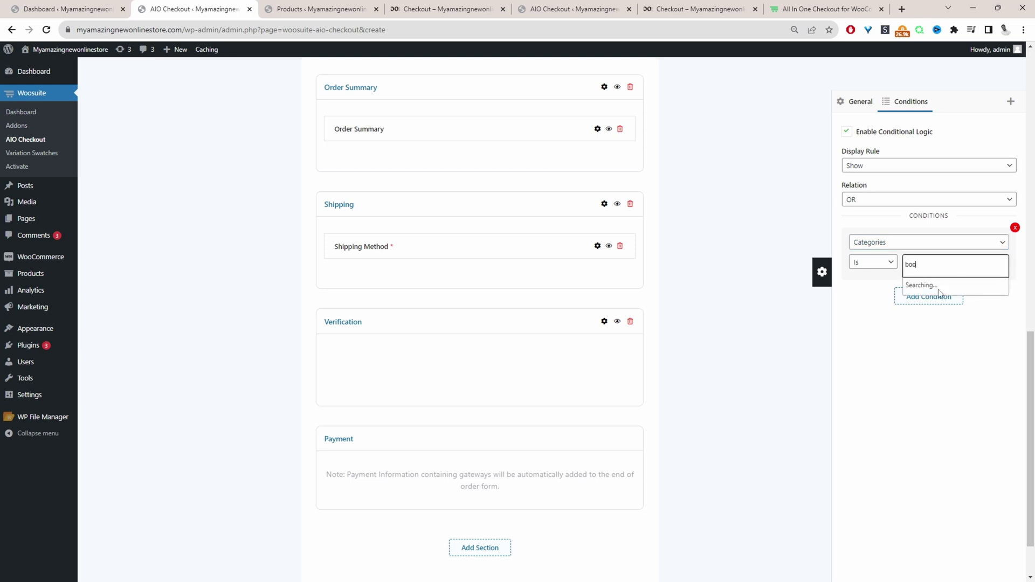
left_click(939, 289)
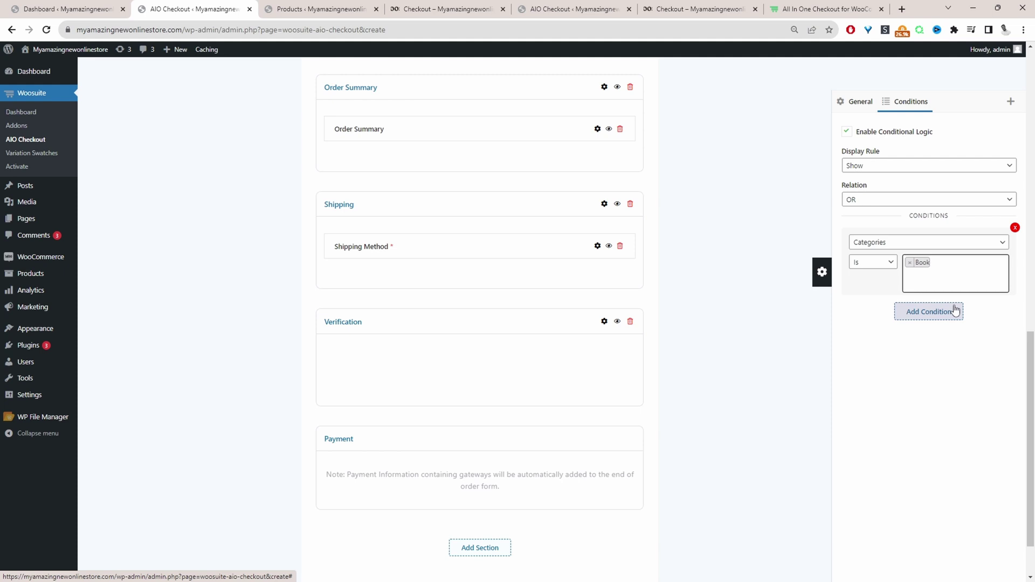
Step: Set the condition relation to AND and remove the extra empty condition
left_click(854, 201)
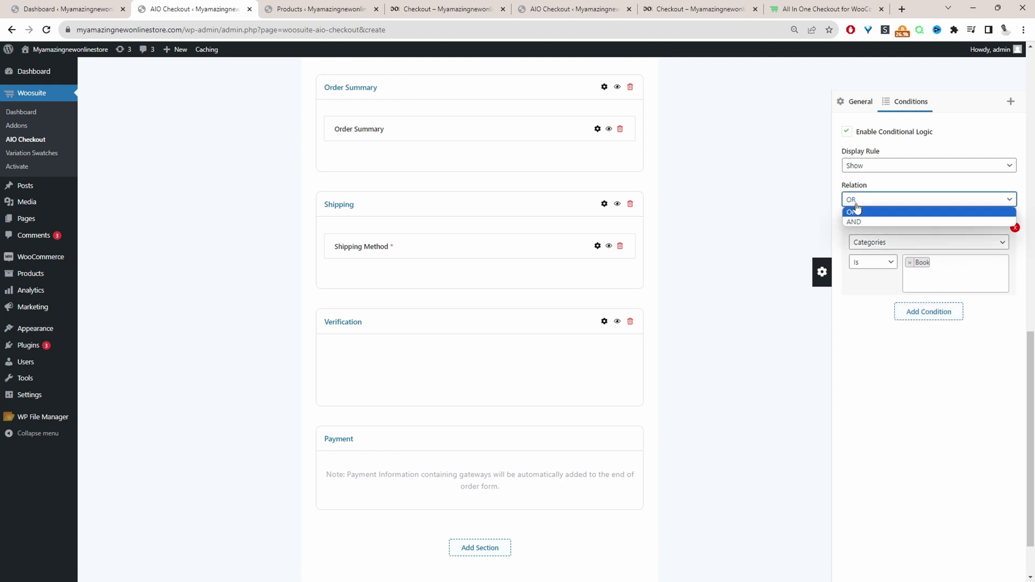
left_click(862, 213)
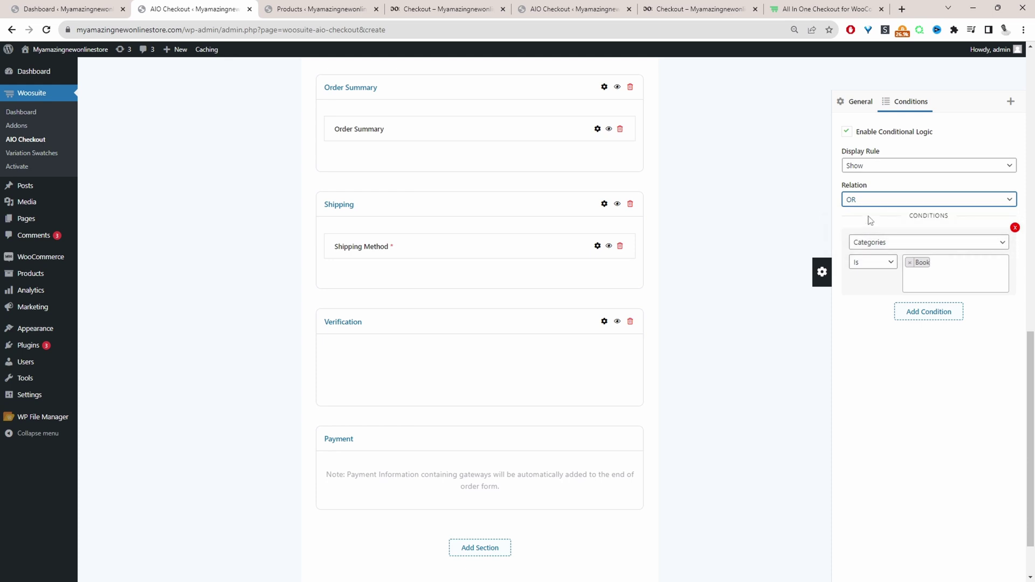
left_click(917, 314)
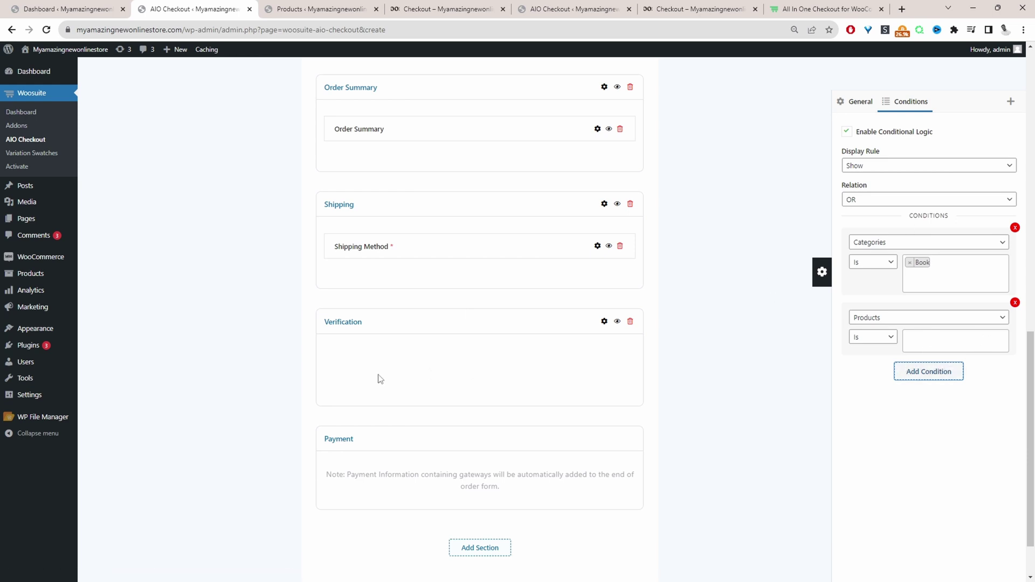
left_click(875, 202)
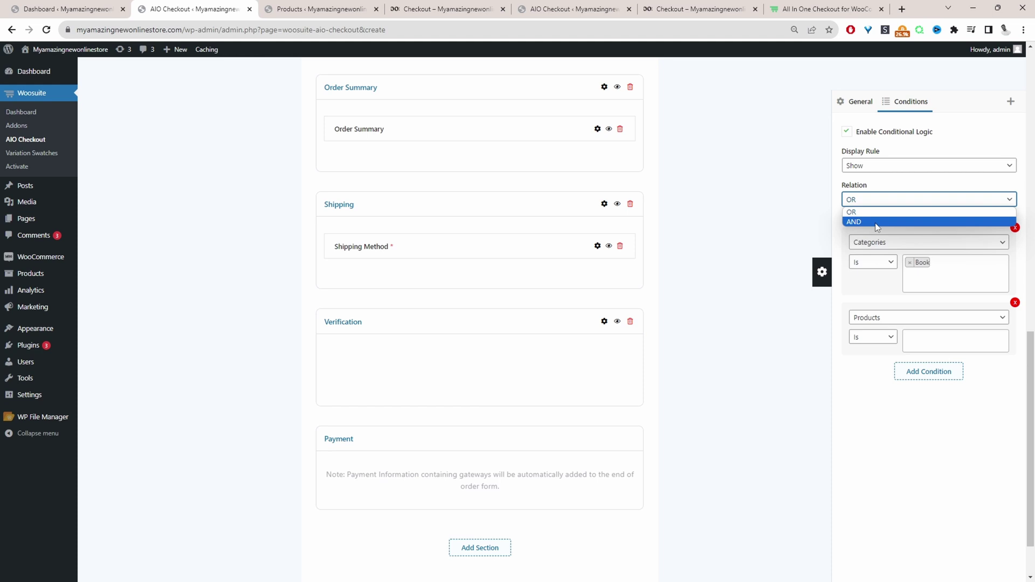
left_click(877, 226)
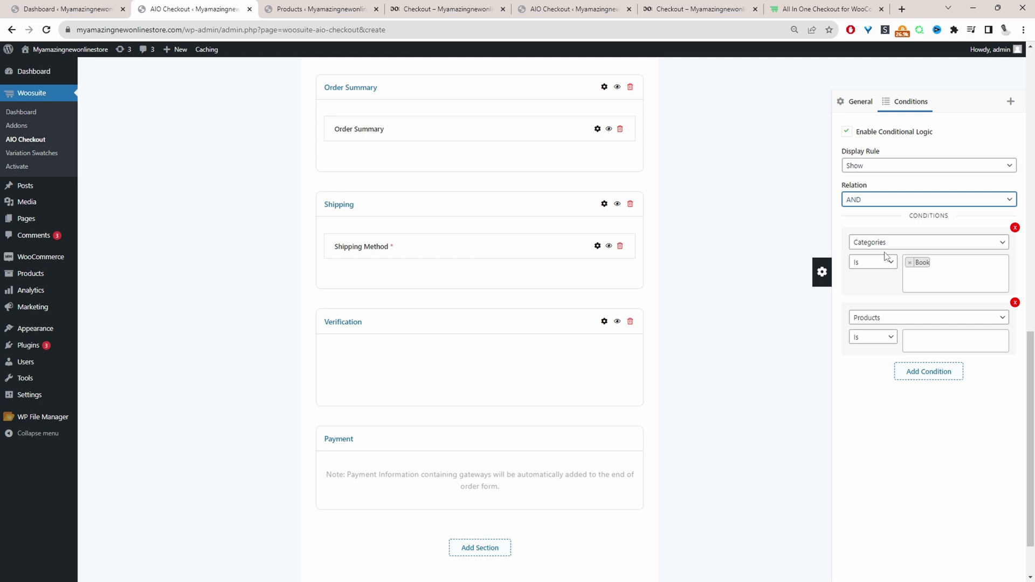
left_click(1015, 303)
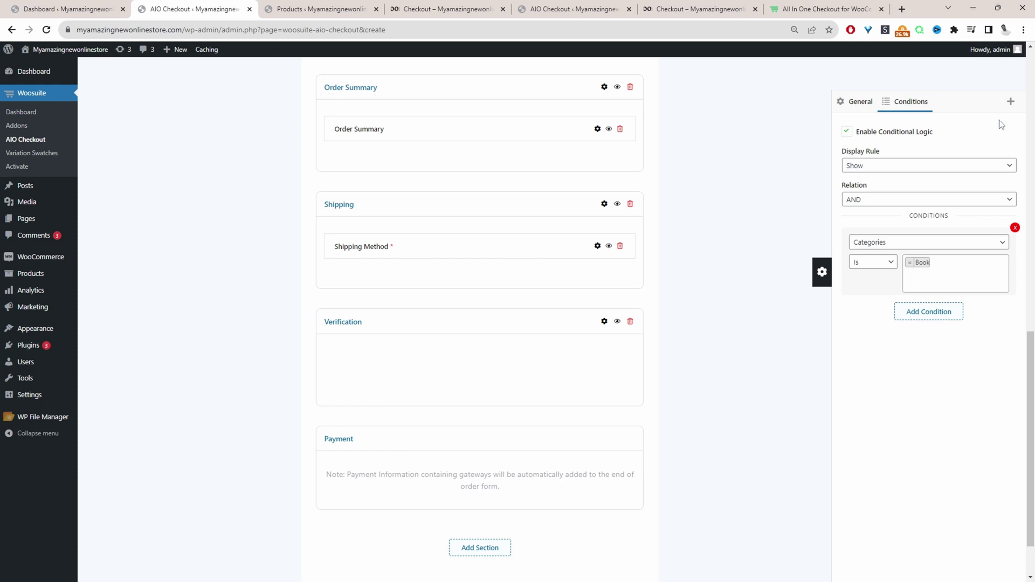
left_click(1011, 101)
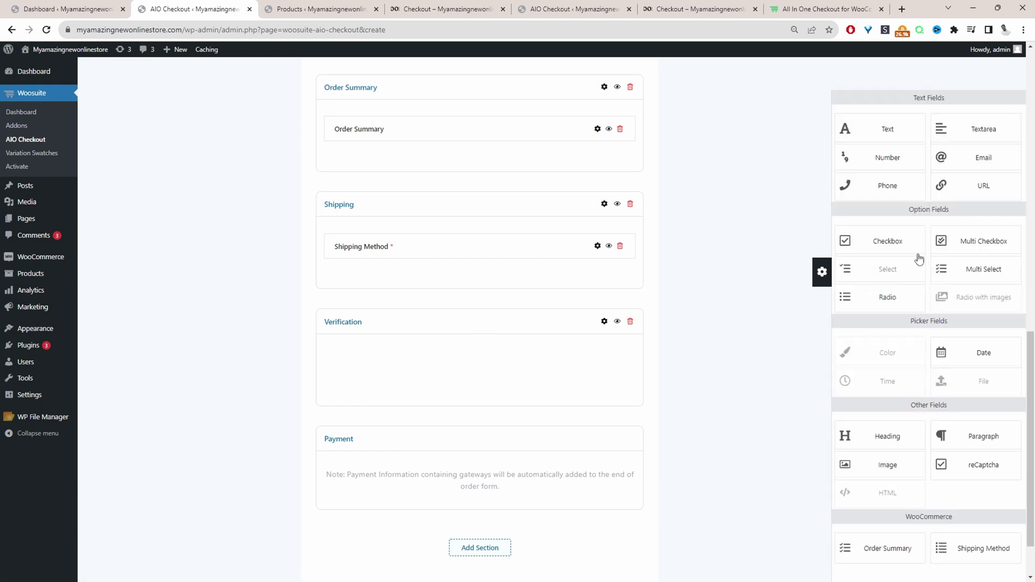
Step: Add Phone and Select fields to Verification, labelling the select 'How did you find us'
left_click_drag(899, 199, 506, 380)
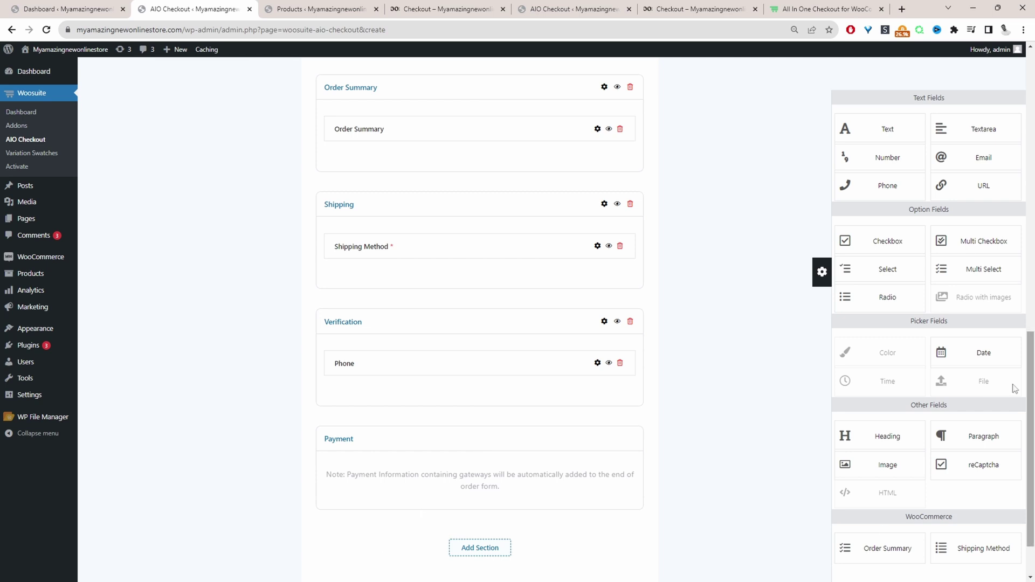
left_click_drag(884, 269, 413, 406)
left_click(597, 397)
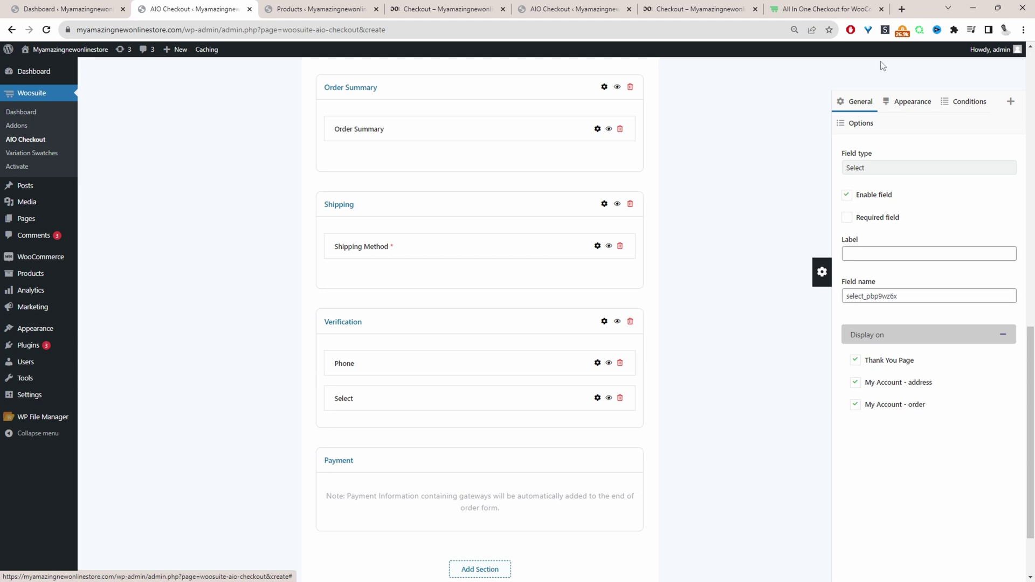
left_click(895, 254)
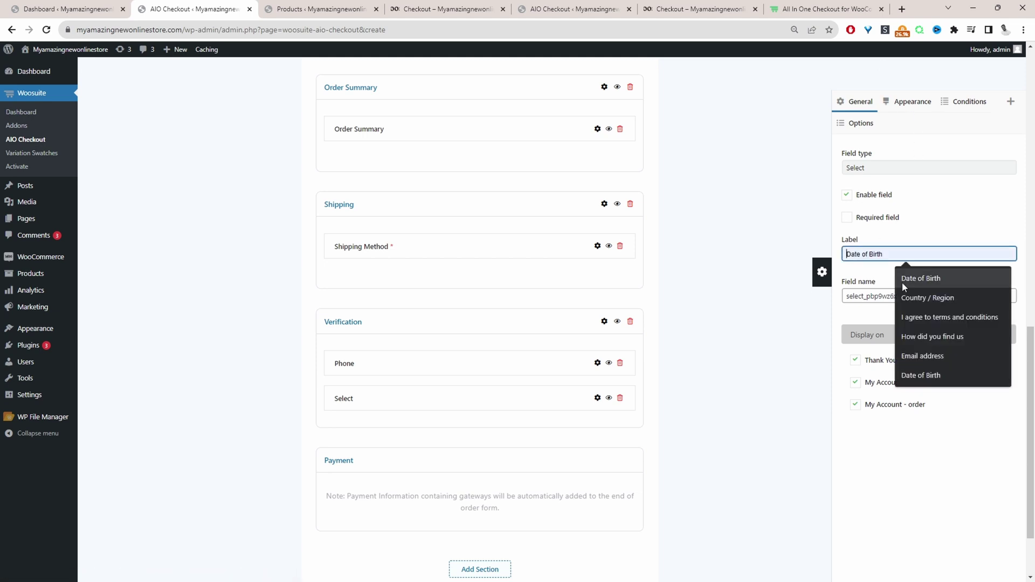
left_click(936, 337)
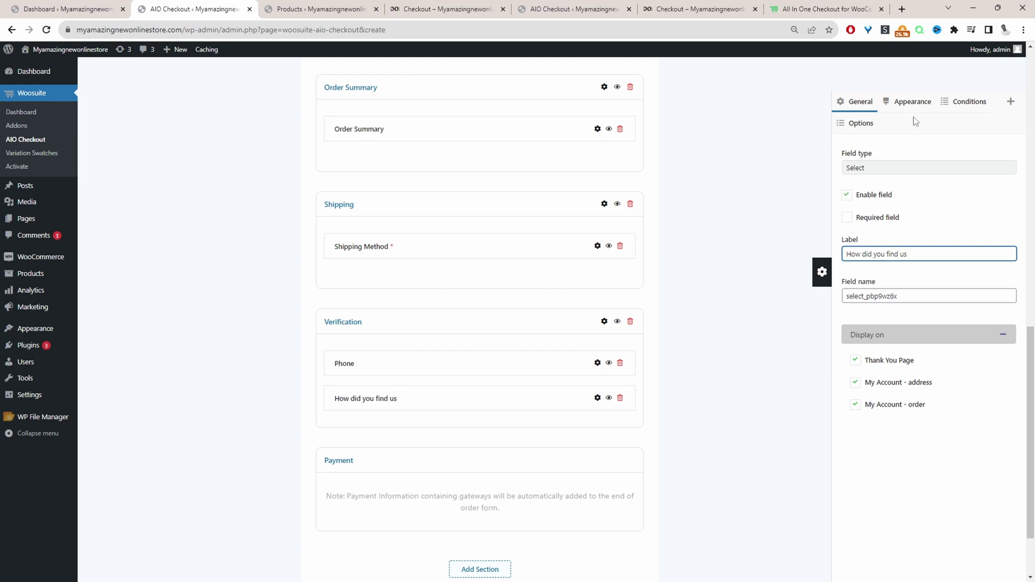
Step: Add two more option rows and set the first option to label Search, value search
left_click(863, 124)
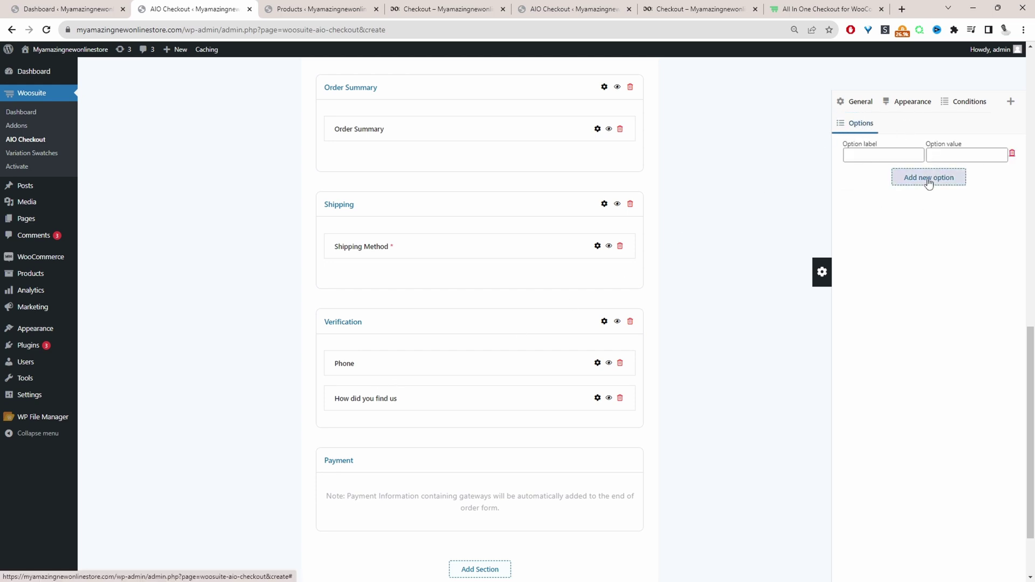
left_click(928, 178)
left_click(928, 208)
left_click(894, 155)
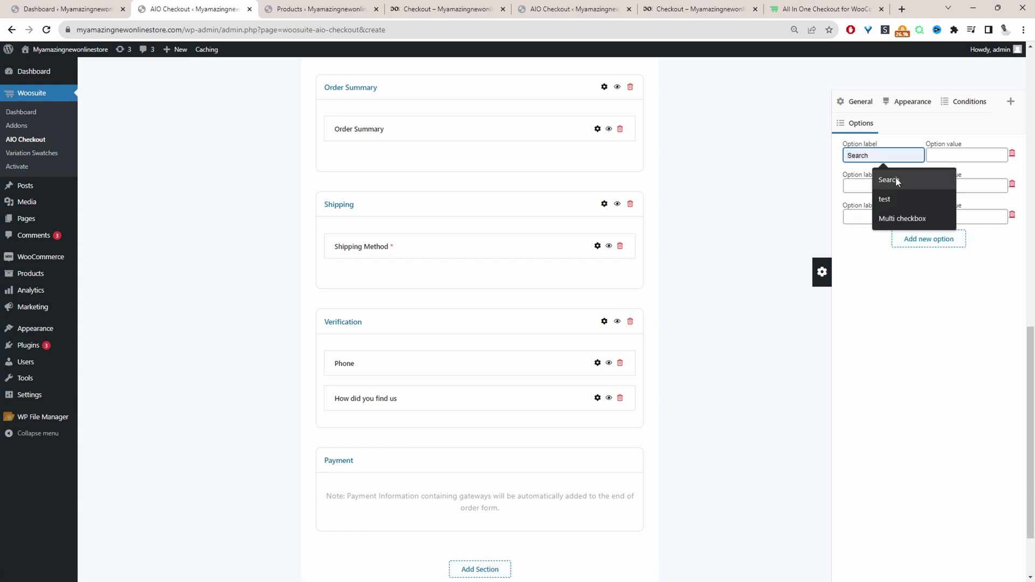
left_click(884, 174)
left_click(965, 156)
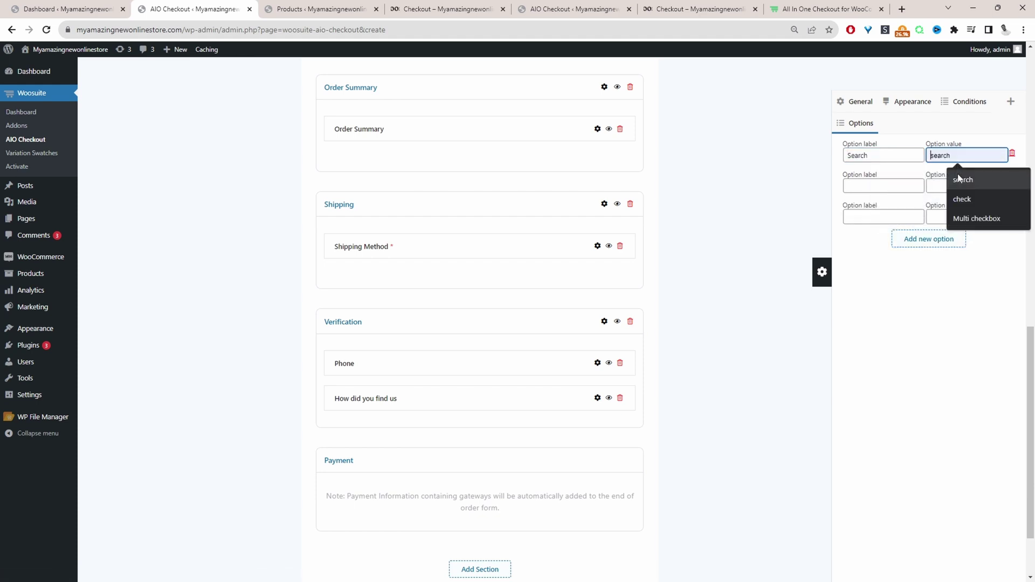
left_click(959, 174)
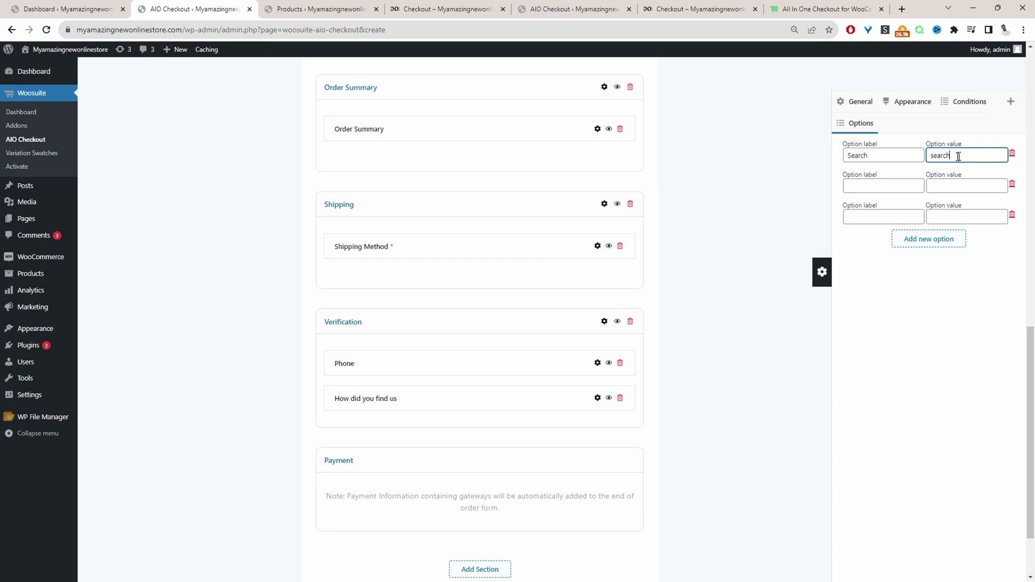
Step: Enter Radio/radio and Other/other as the second and third option label/value pairs
left_click(874, 187)
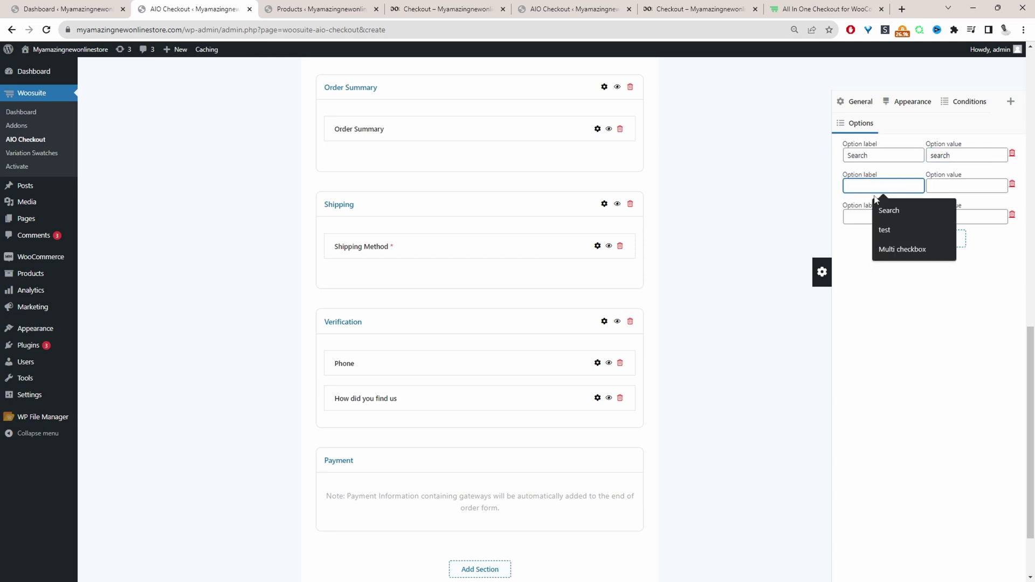
type("Radio")
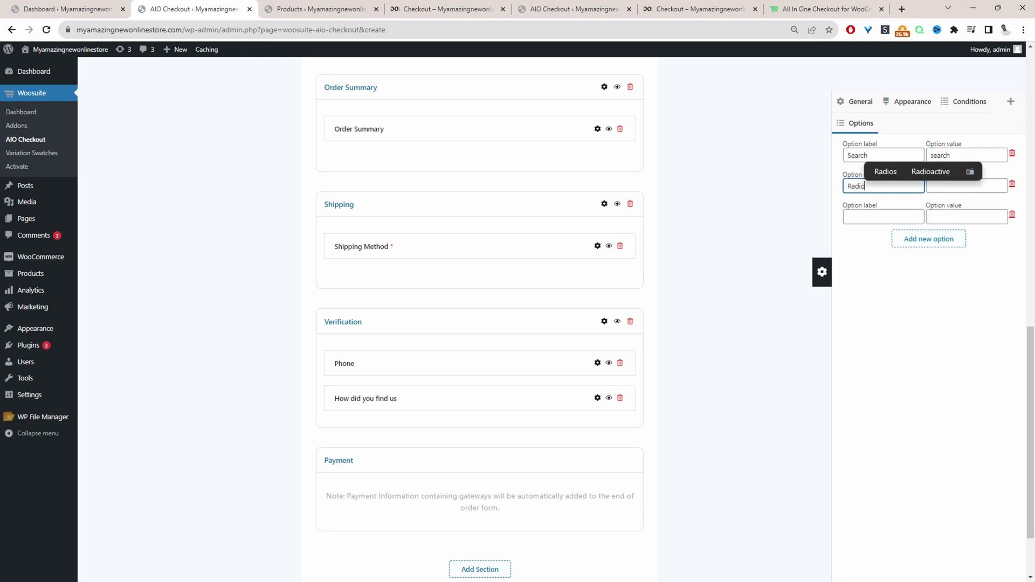
key("Tab")
type("radio")
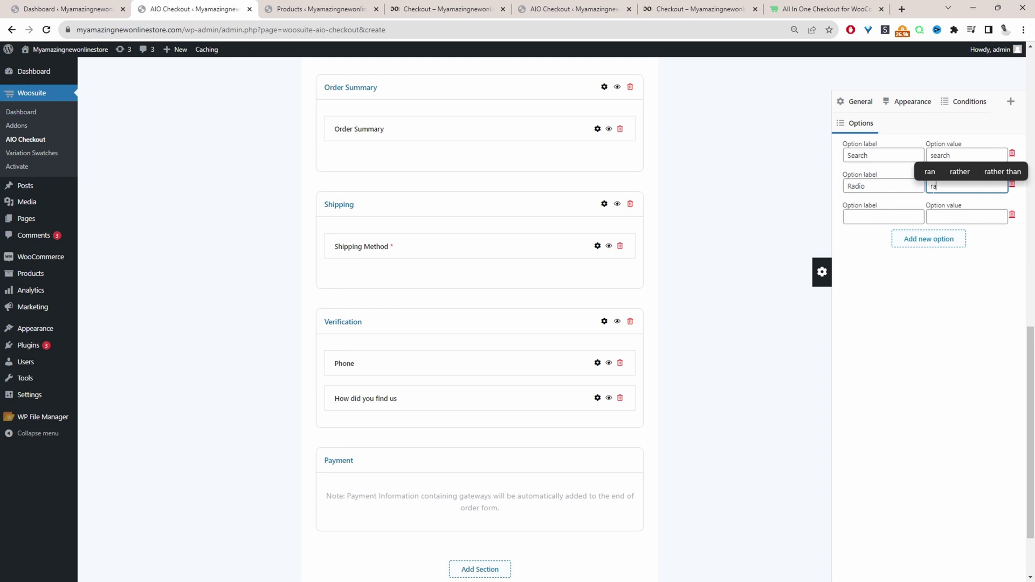
left_click(899, 221)
type("Other")
left_click(645, 314)
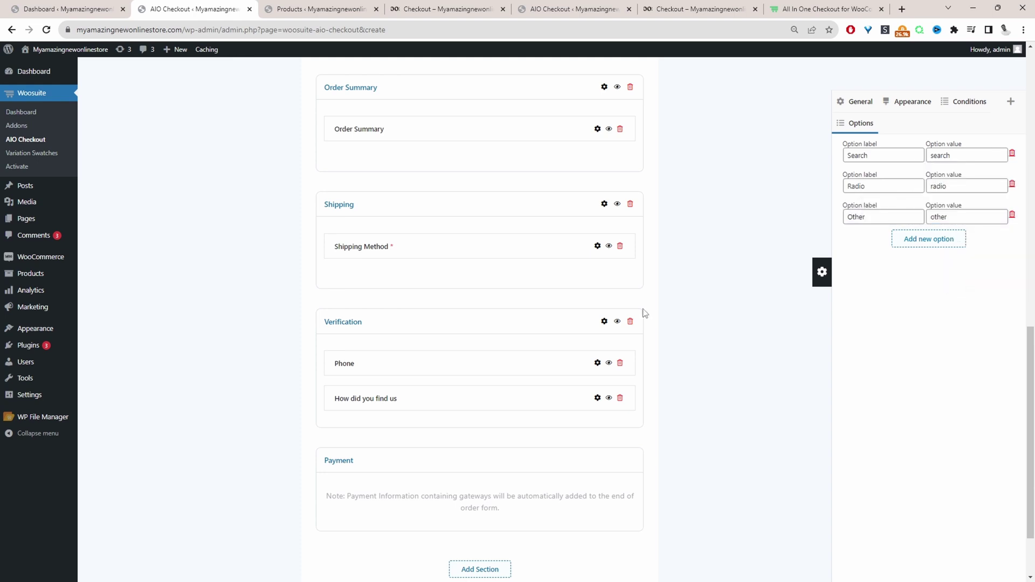
scroll(645, 314, "up", 4)
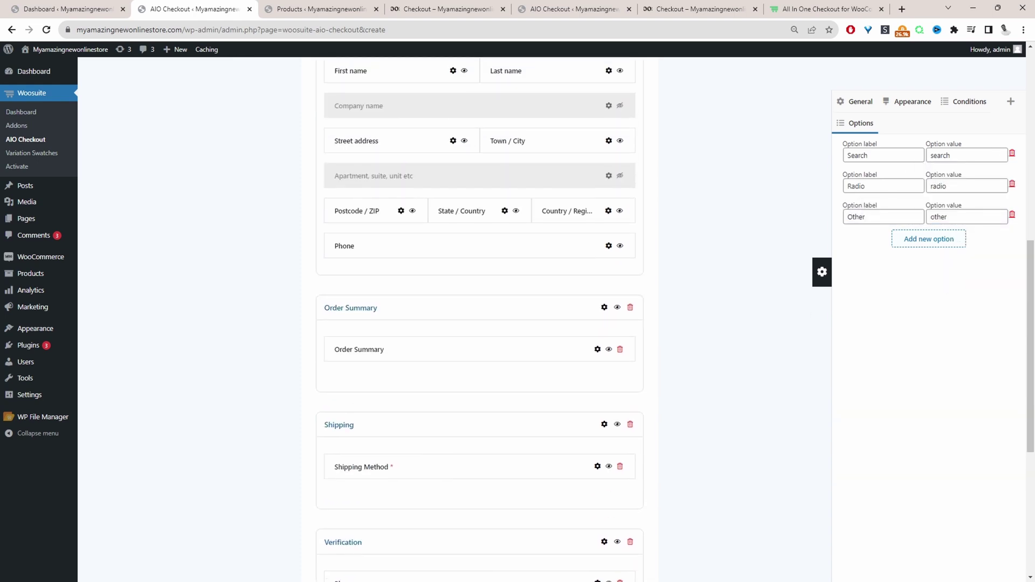
left_click(1011, 101)
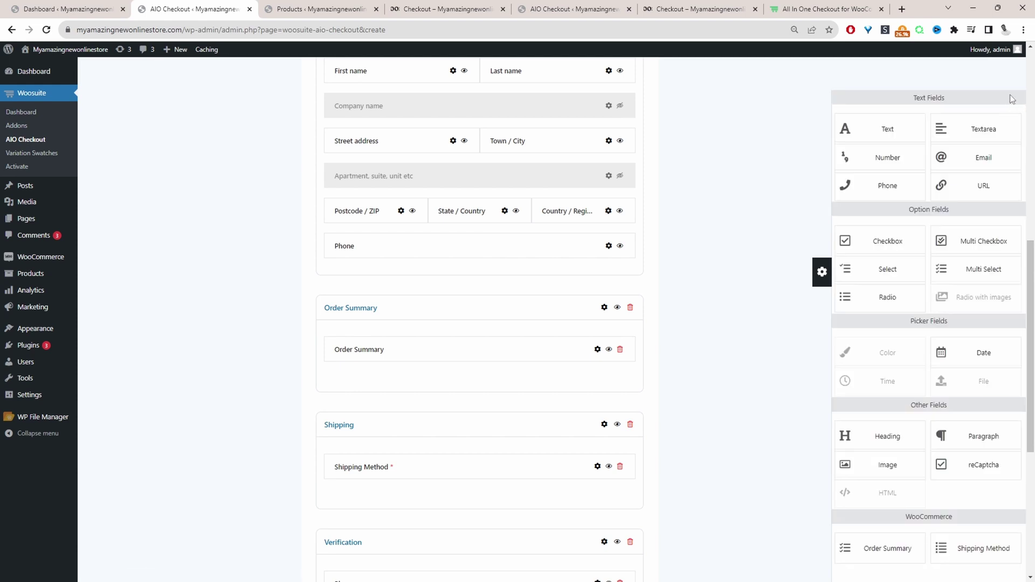
scroll(657, 257, "up", 8)
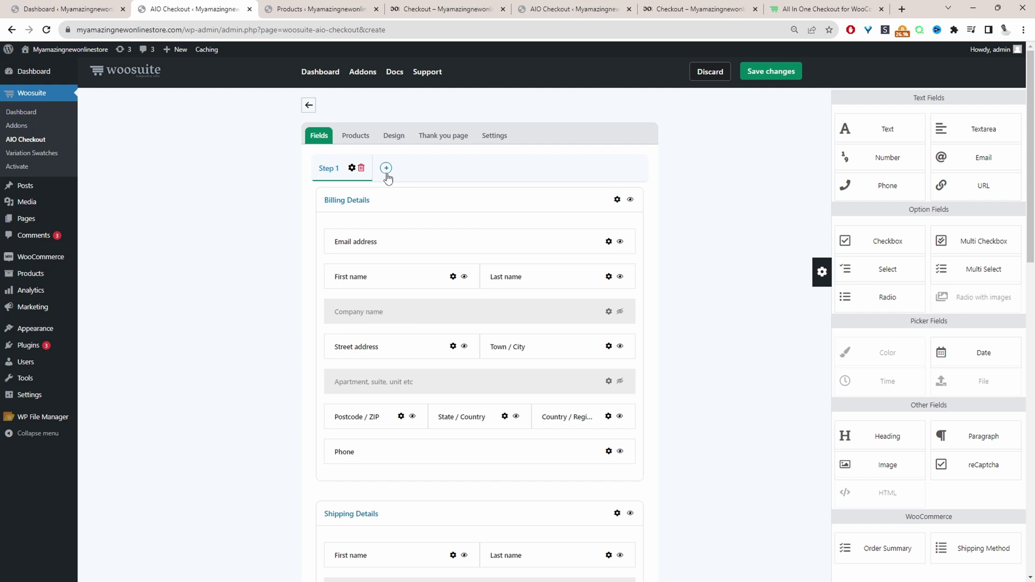
Step: Choose the Multiple Columns Modern checkout design template
left_click(396, 147)
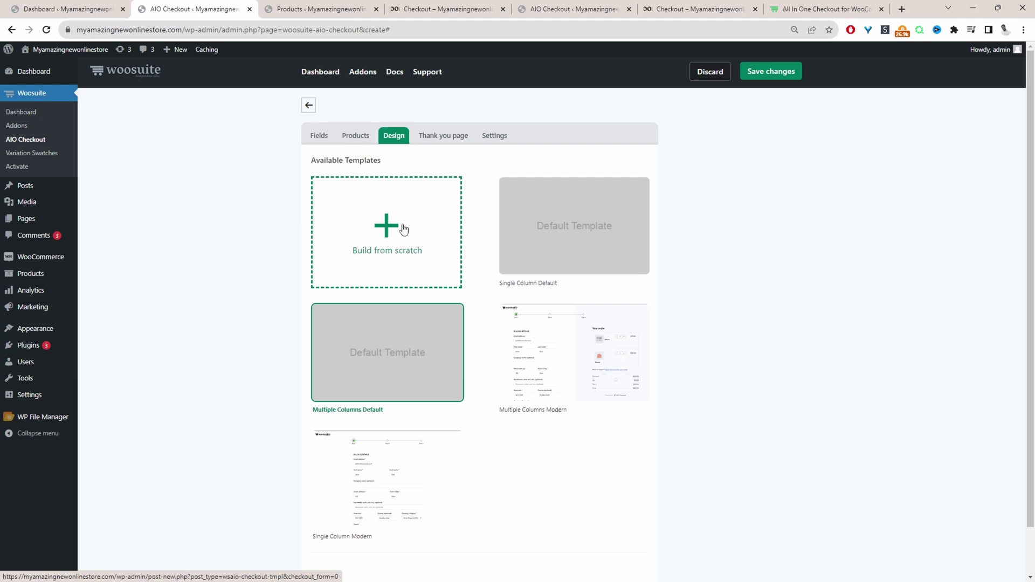
left_click(428, 137)
left_click(392, 137)
left_click(554, 371)
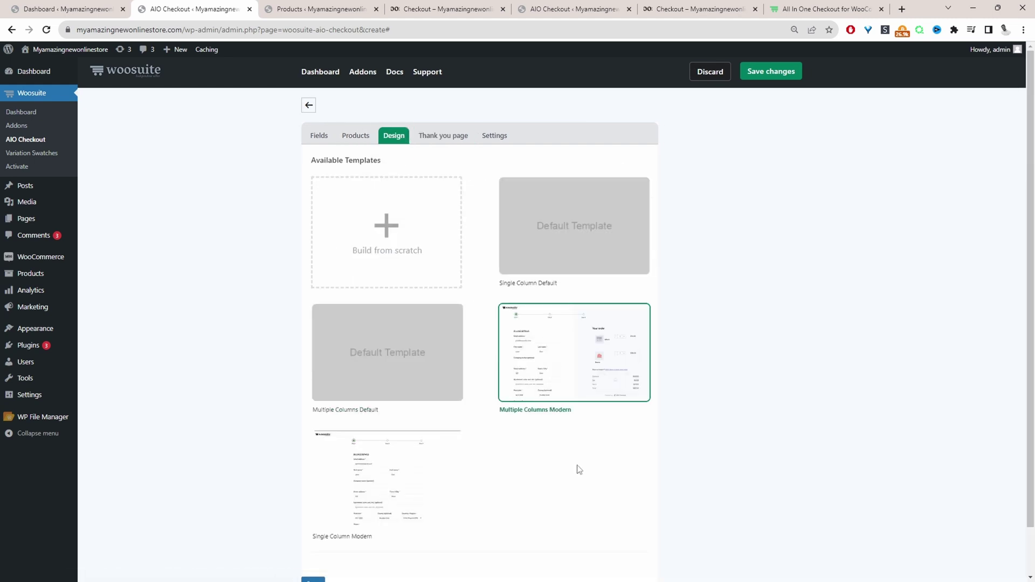
Step: Stop inheriting the global thank-you page and use the Single Column Default template
left_click(452, 142)
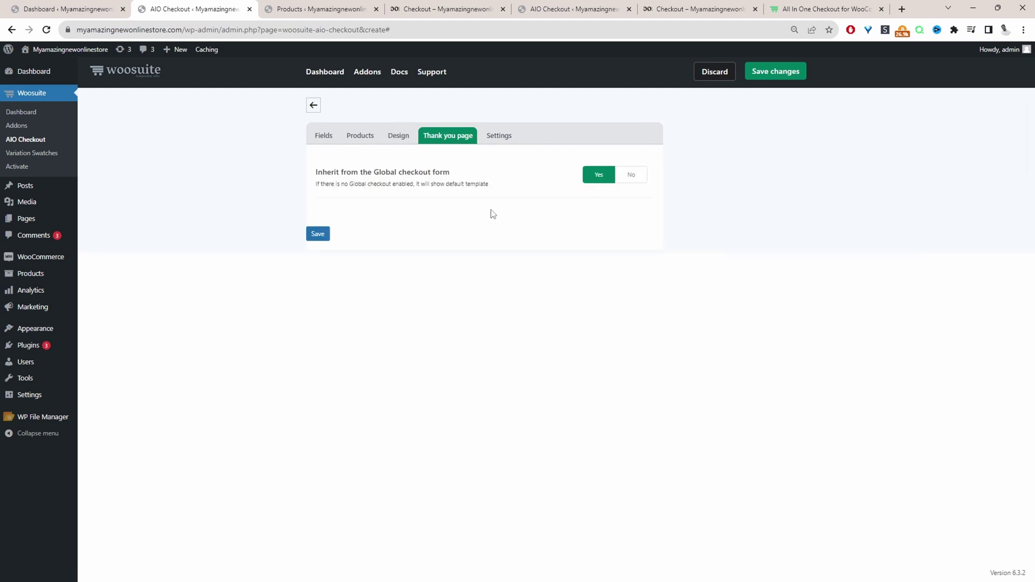
left_click(626, 175)
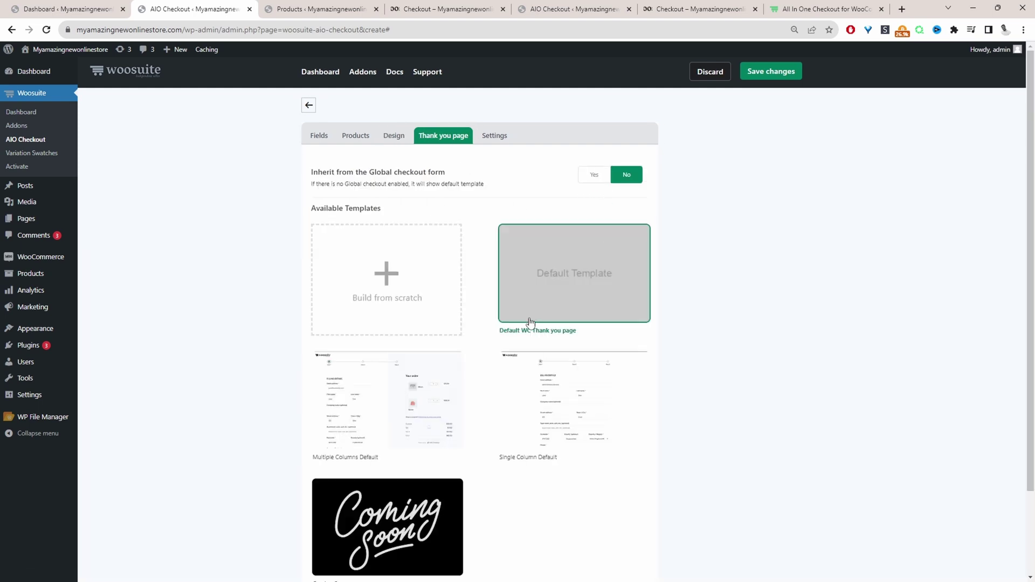
left_click(578, 418)
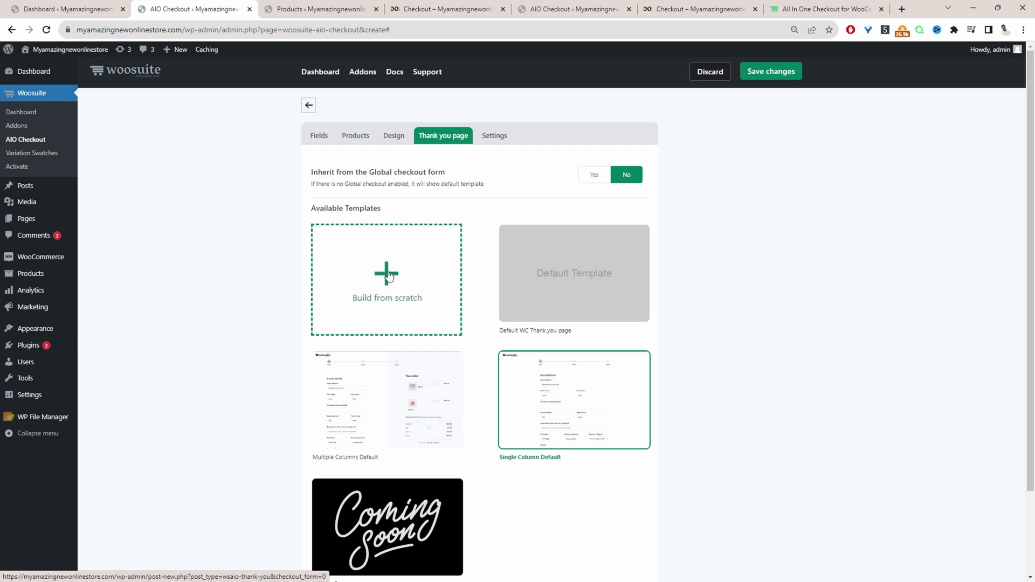
left_click(501, 138)
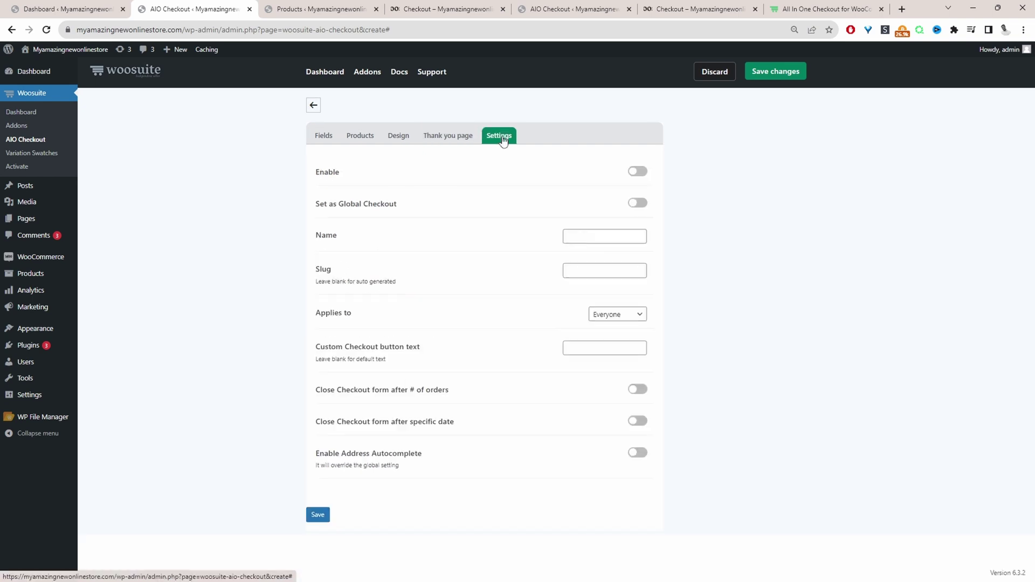
Step: Enable the checkout, make it the global checkout, and name it 'defualt new 15'
left_click(638, 172)
left_click(638, 202)
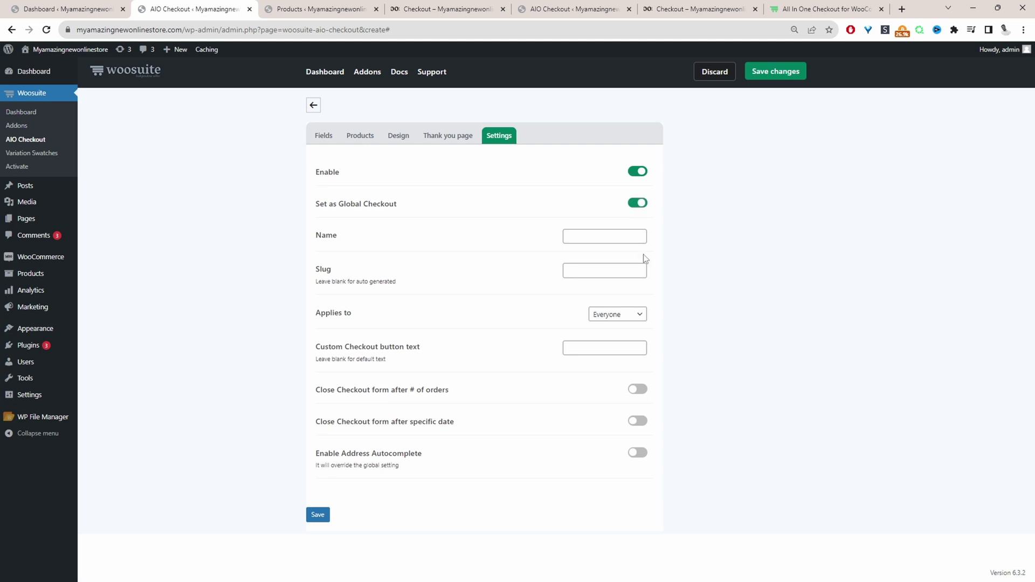
left_click(598, 237)
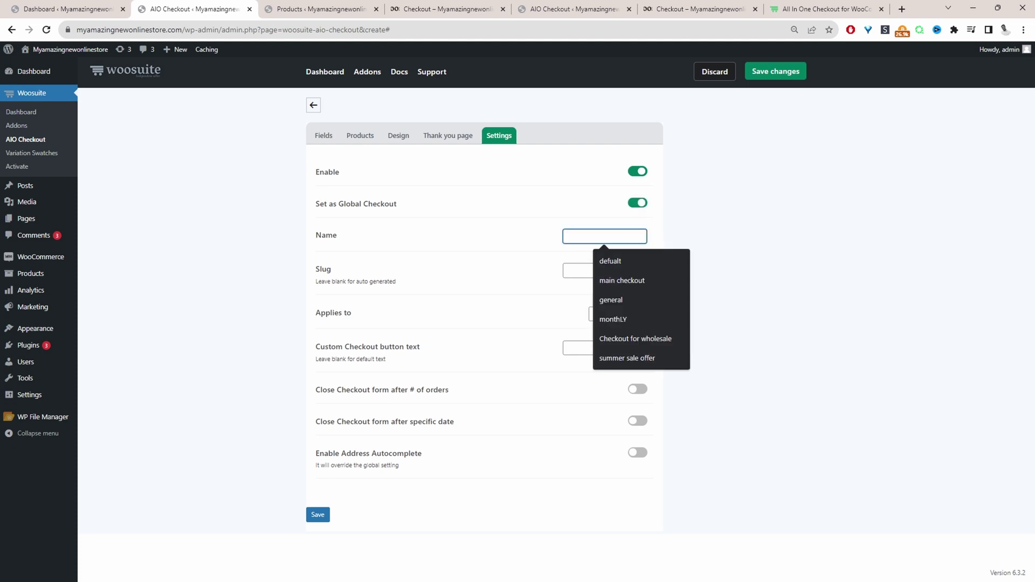
left_click(608, 259)
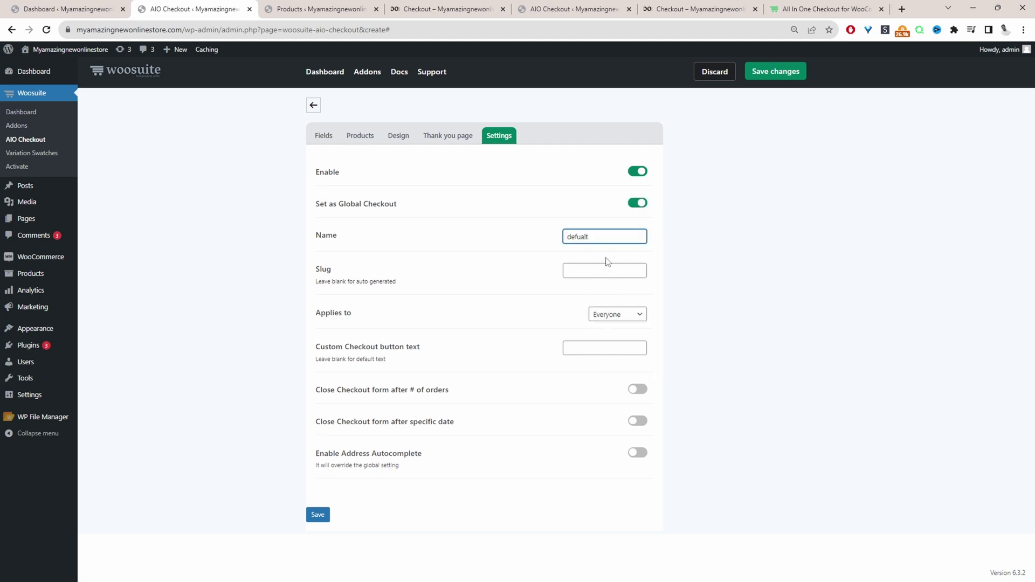
type("new 15")
Step: Set the checkout button text to 'Complete Order' and save the changes
left_click(594, 347)
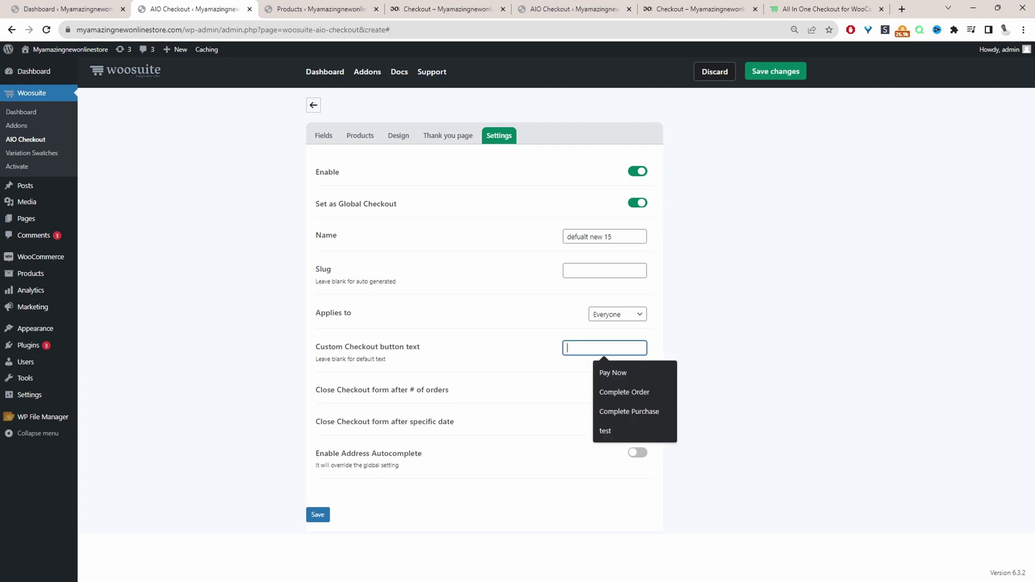
left_click(625, 400)
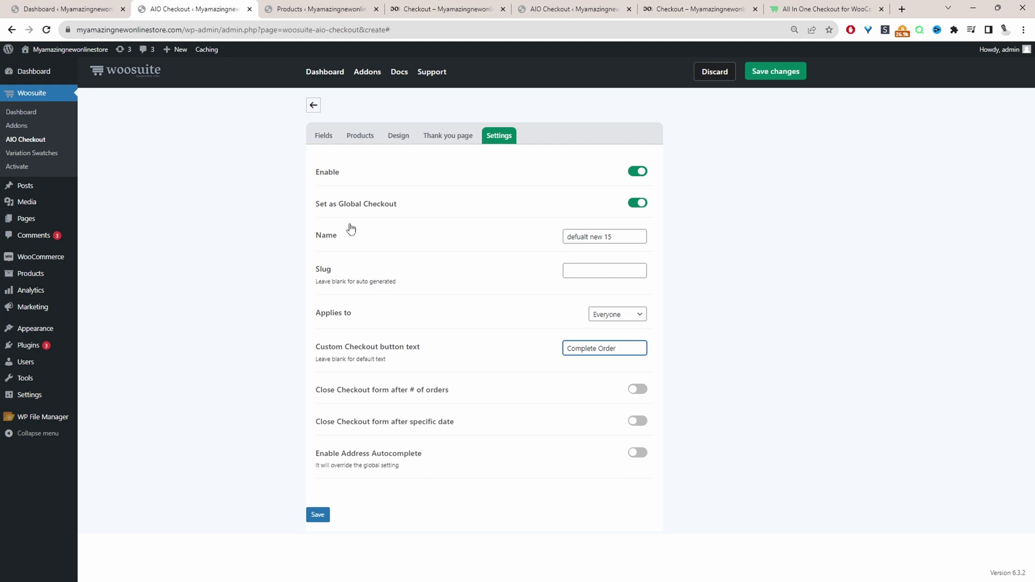
left_click(770, 79)
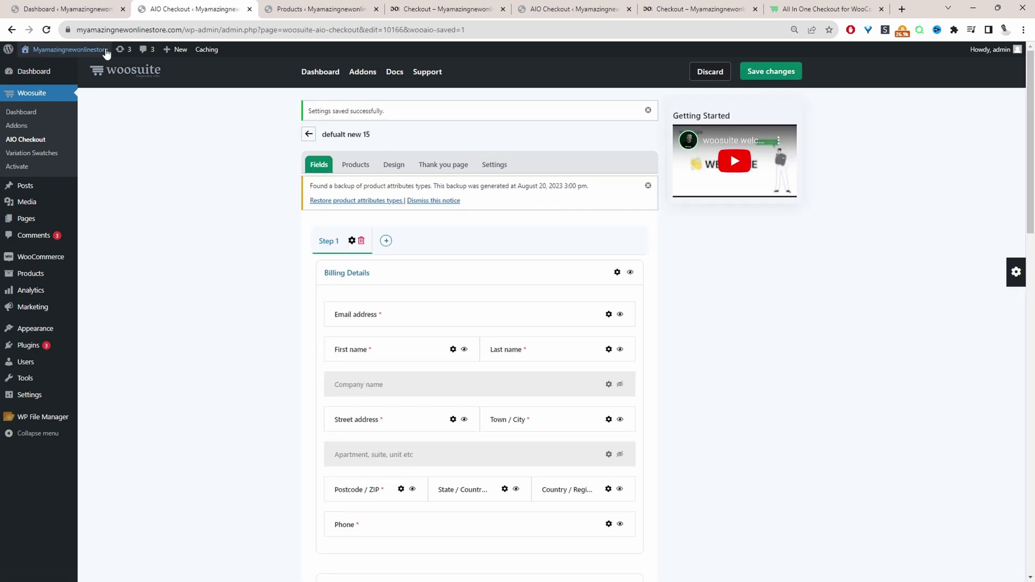
Step: Remove My Awesome Book and the Awesome Book T-shirt from the store's cart
mouse_move(105, 52)
left_click(58, 82)
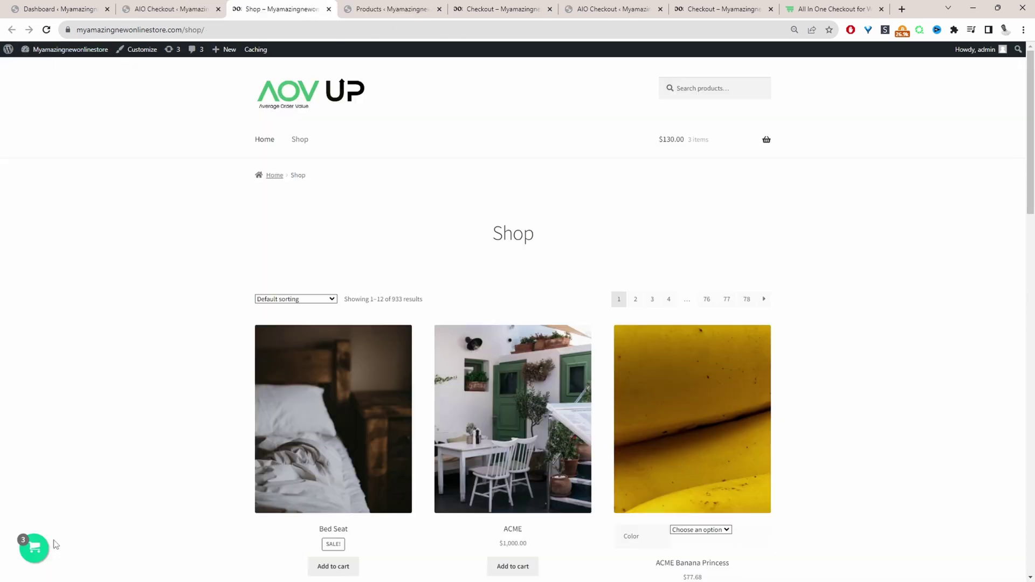
left_click(37, 548)
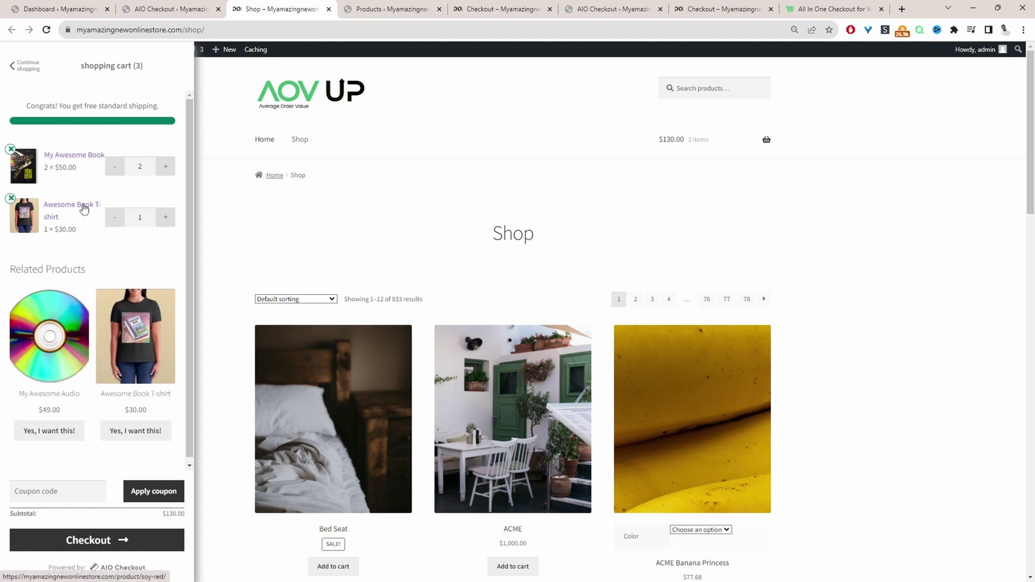
middle_click(74, 155)
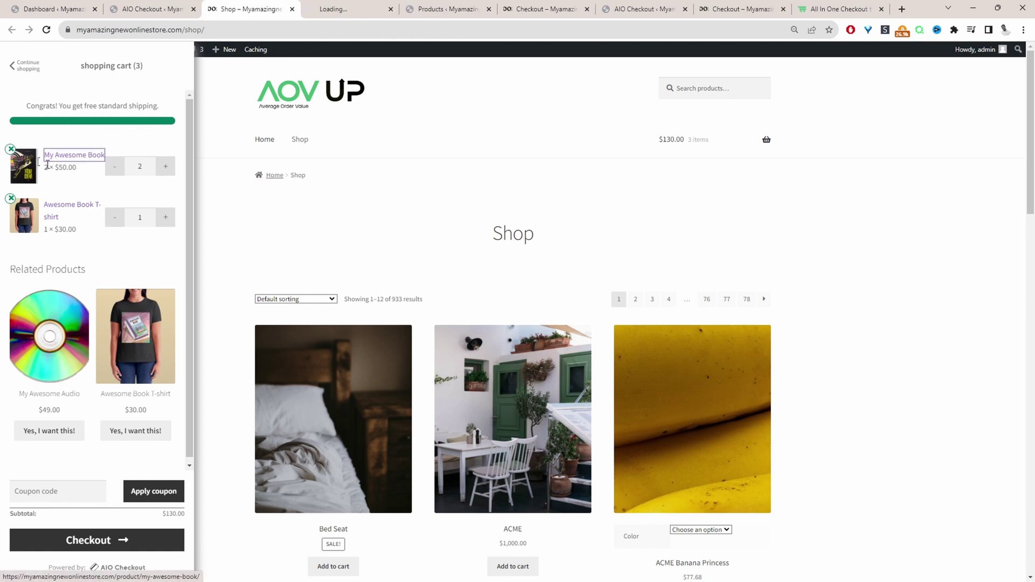
left_click(11, 149)
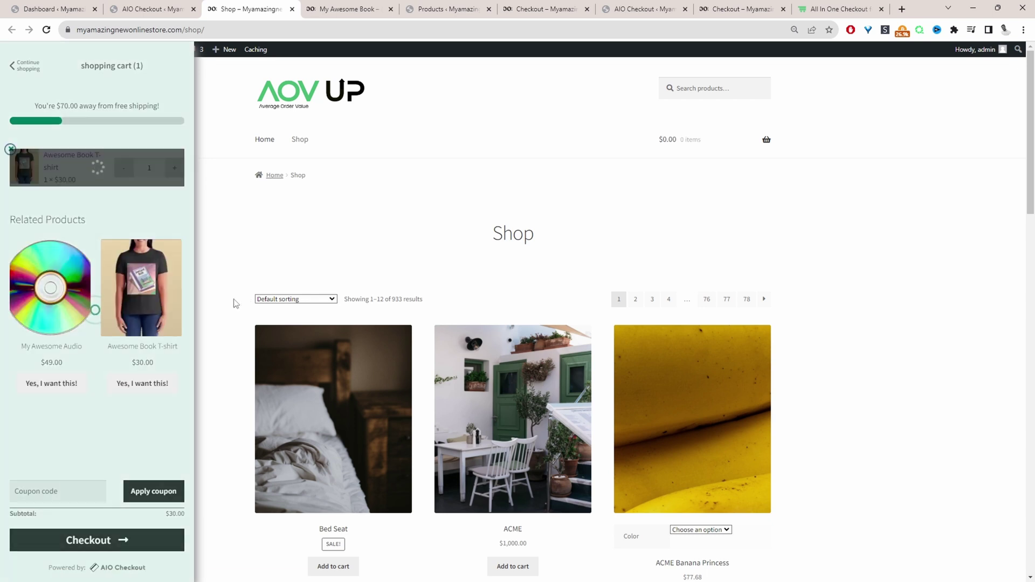
left_click(230, 300)
Step: Add ACME to the cart and check that checkout shows no Verification section
scroll(351, 373, "down", 4)
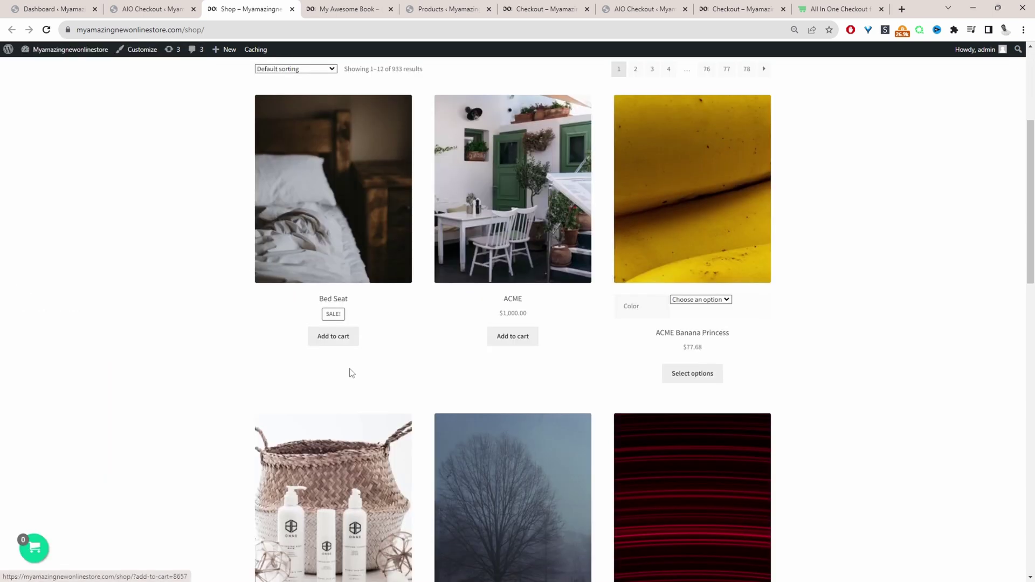
left_click(508, 337)
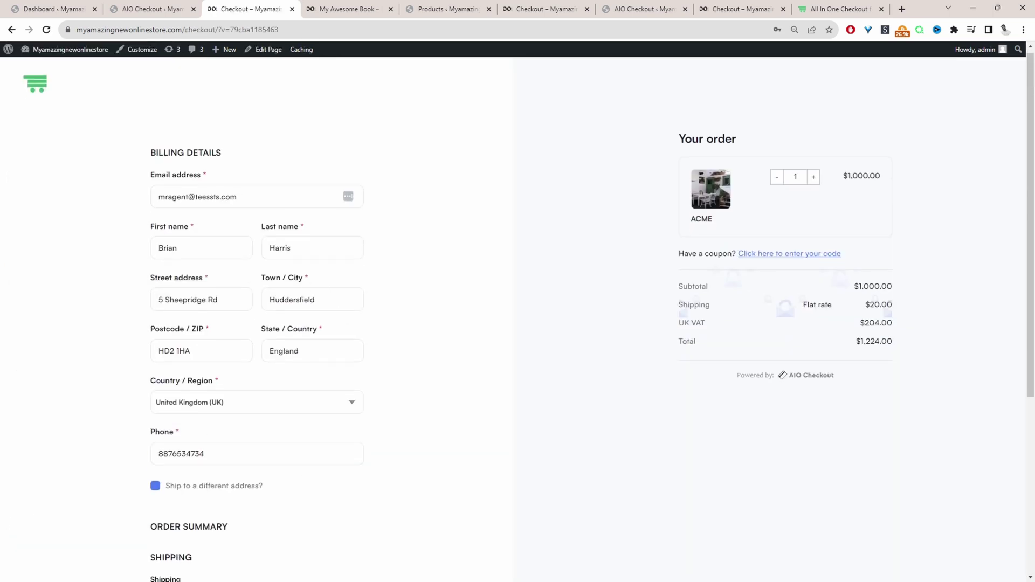
scroll(162, 511, "down", 3)
scroll(250, 532, "down", 2)
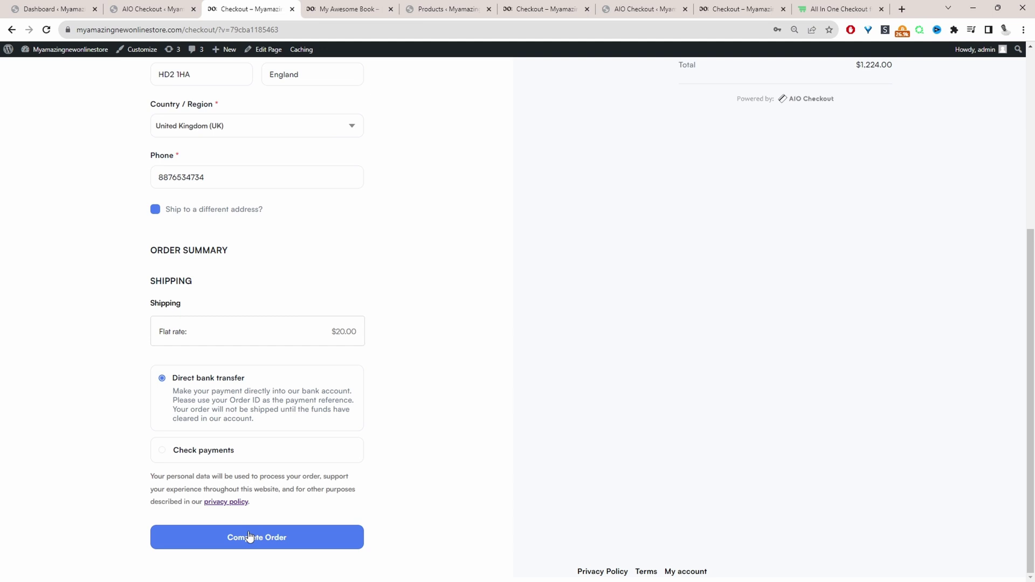
left_click(315, 4)
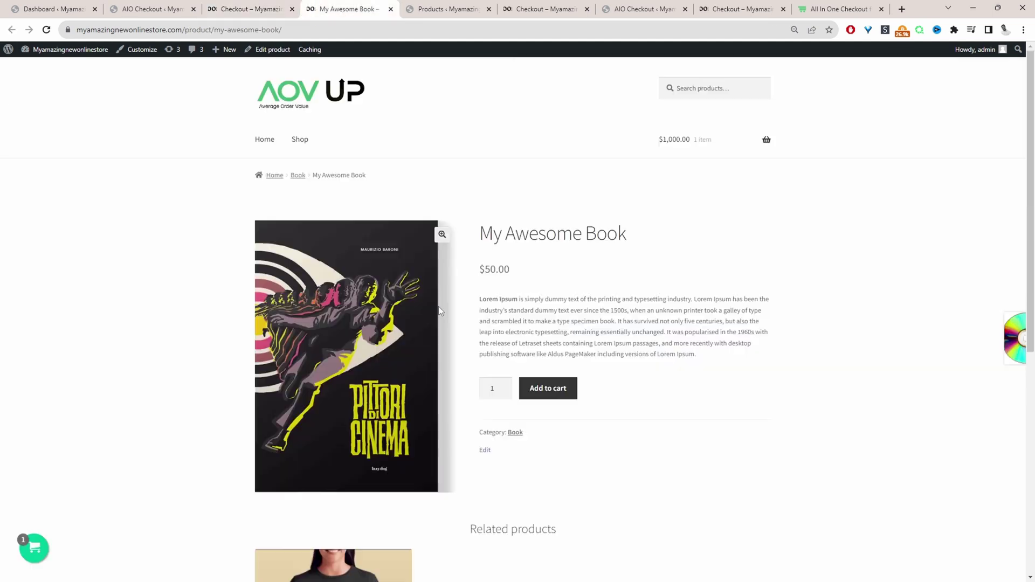
Step: Add My Awesome Book to the cart and proceed to checkout
left_click(548, 389)
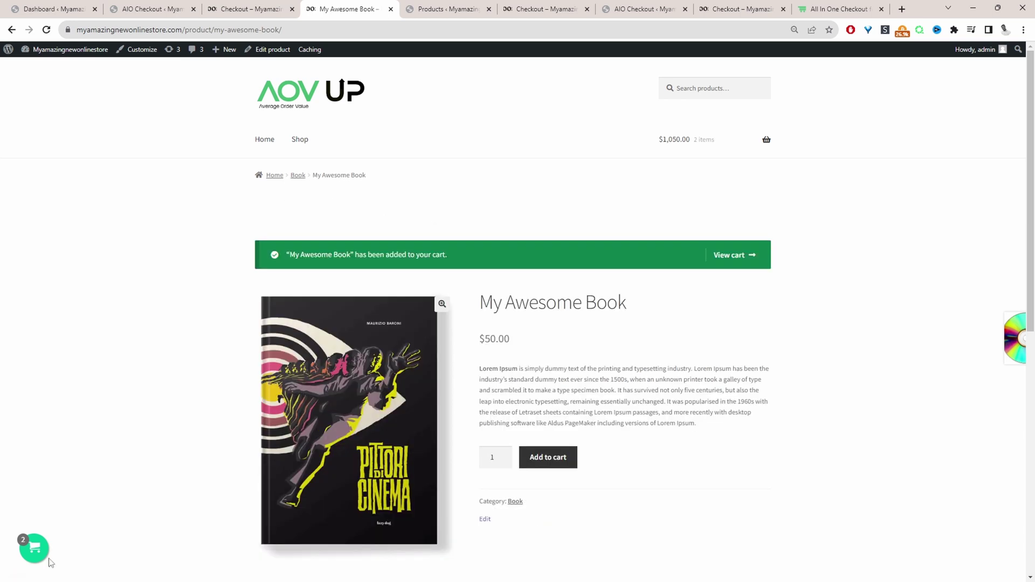
left_click(48, 559)
left_click(140, 542)
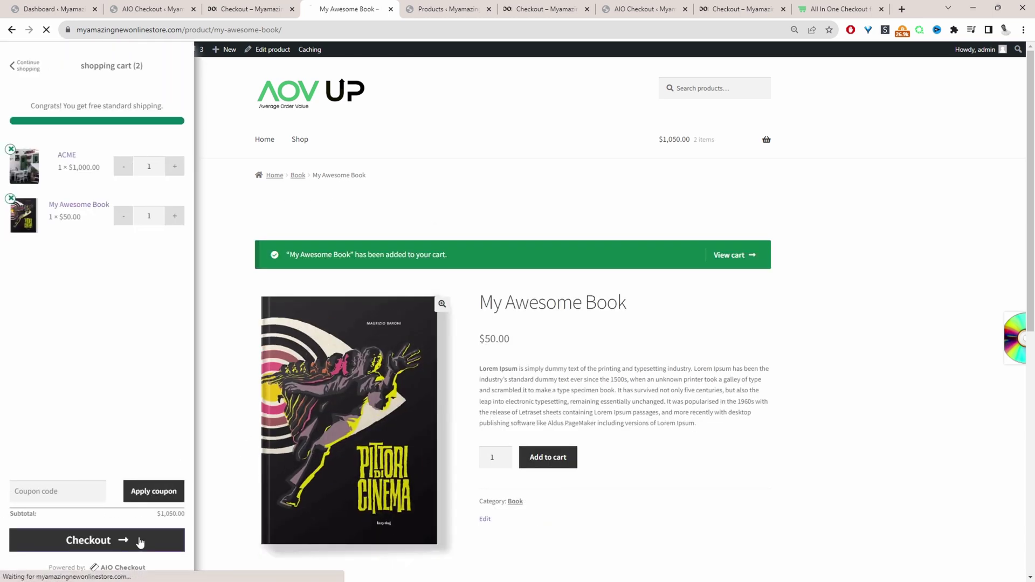
scroll(517, 318, "down", 4)
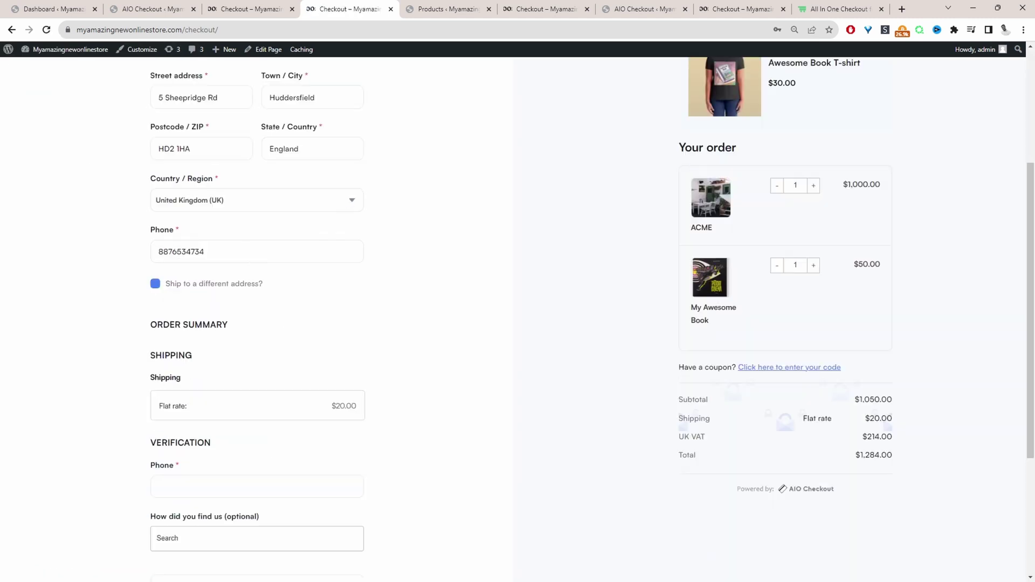
scroll(280, 457, "down", 3)
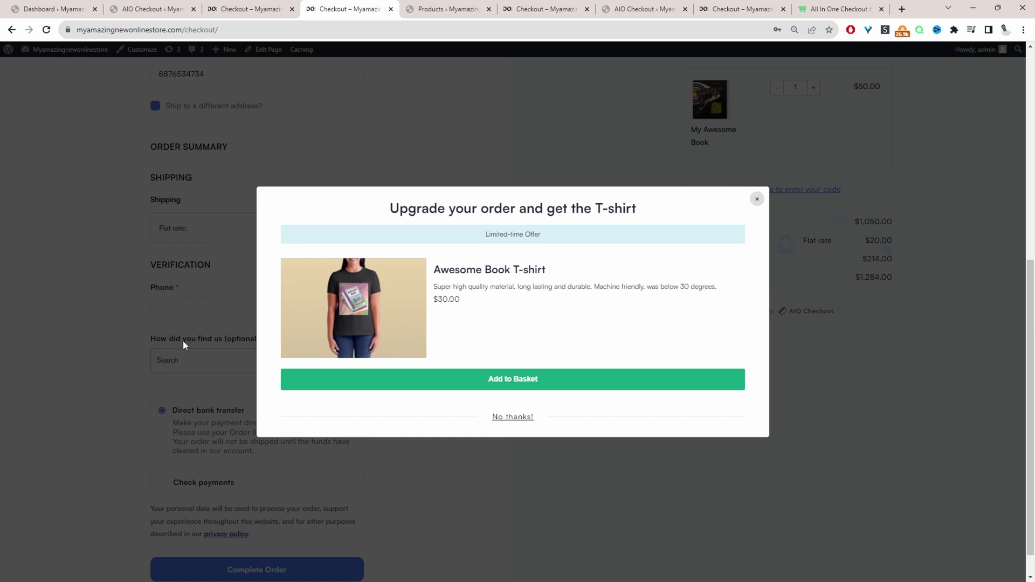
Step: Decline the T-shirt upsell and answer How did you find us with Radio
left_click(501, 421)
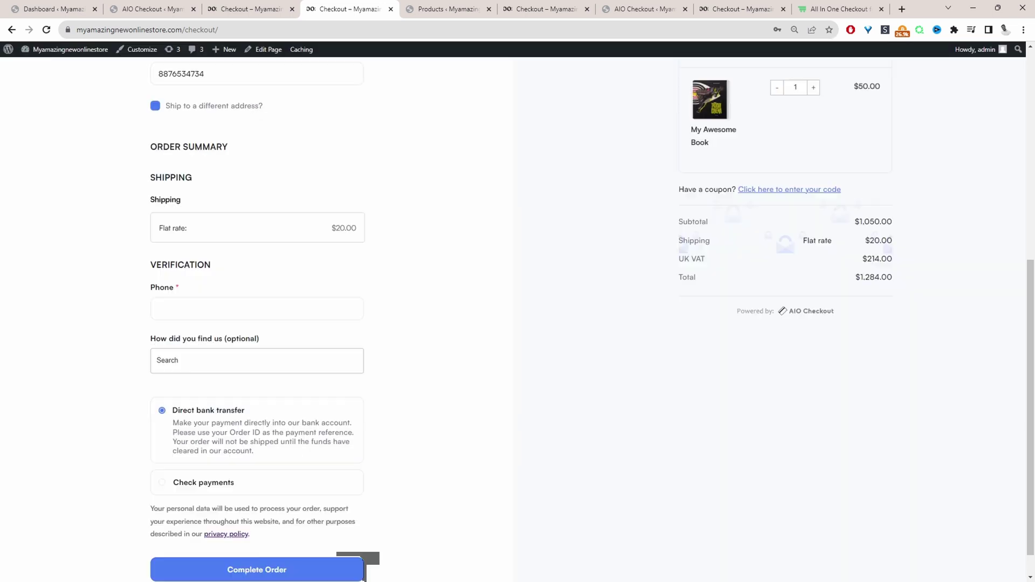
left_click(189, 366)
left_click(204, 387)
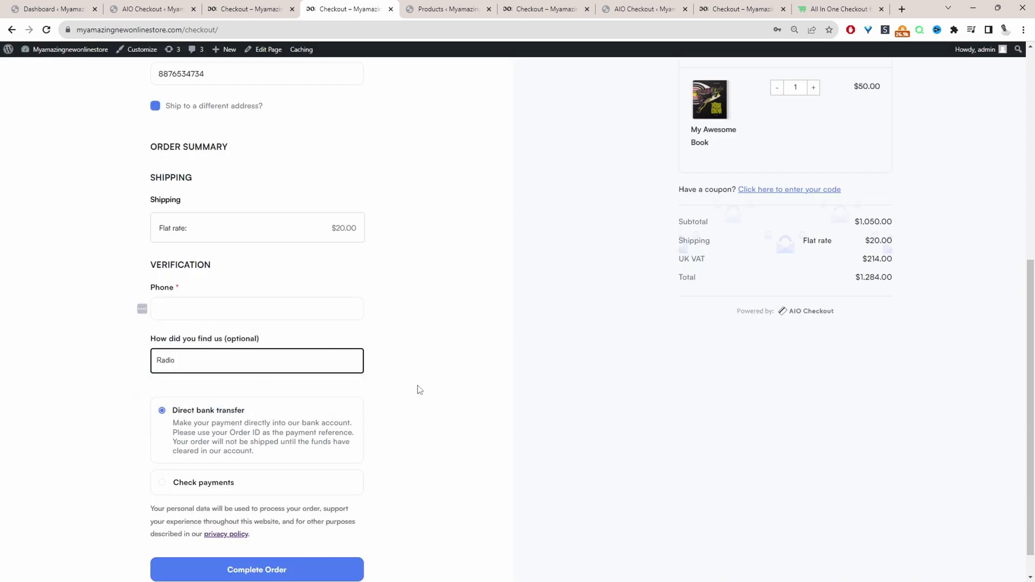